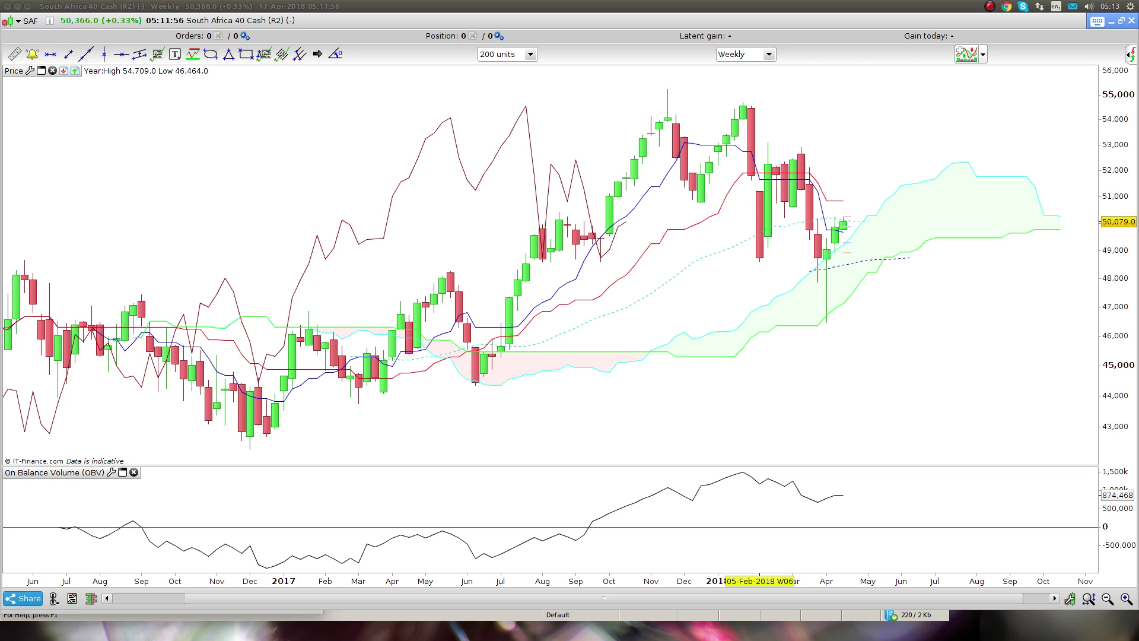
Draw a horizontal line across the weekly price chart at about 50,200
{"action": "left_click", "coordinate": [121, 54]}
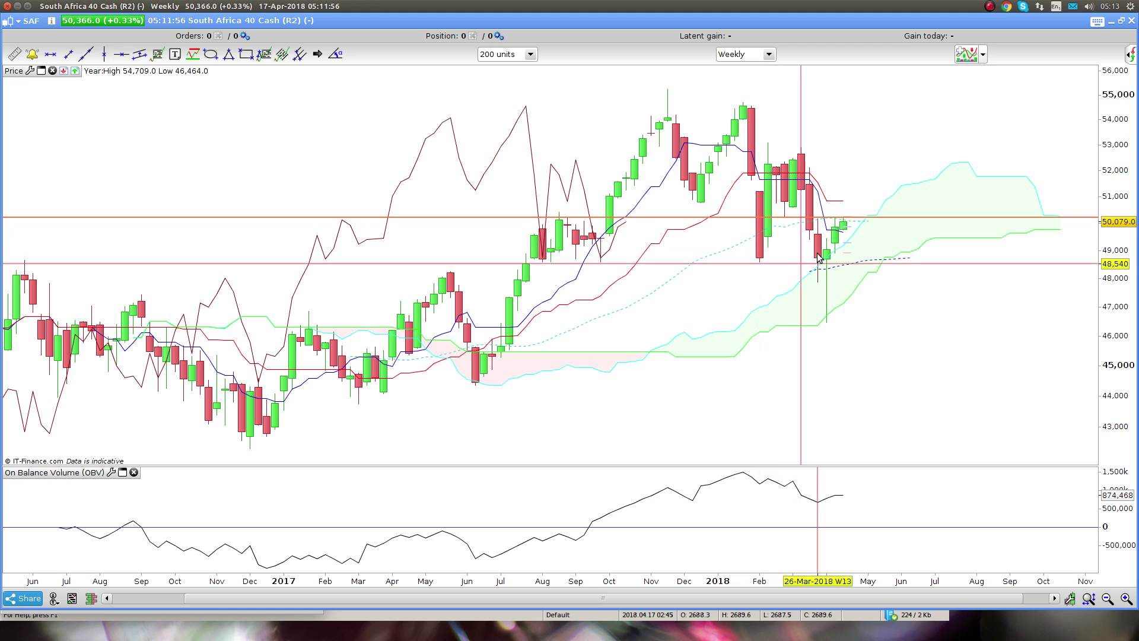
{"action": "left_click", "coordinate": [783, 208]}
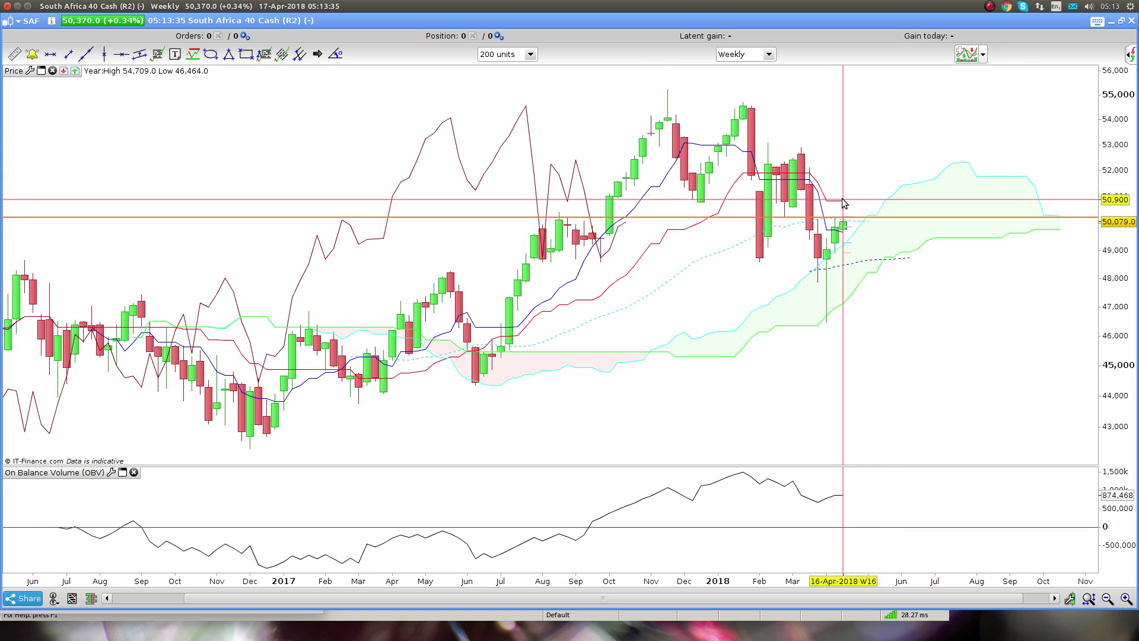
Switch the chart to the daily timeframe
{"action": "left_click", "coordinate": [768, 54]}
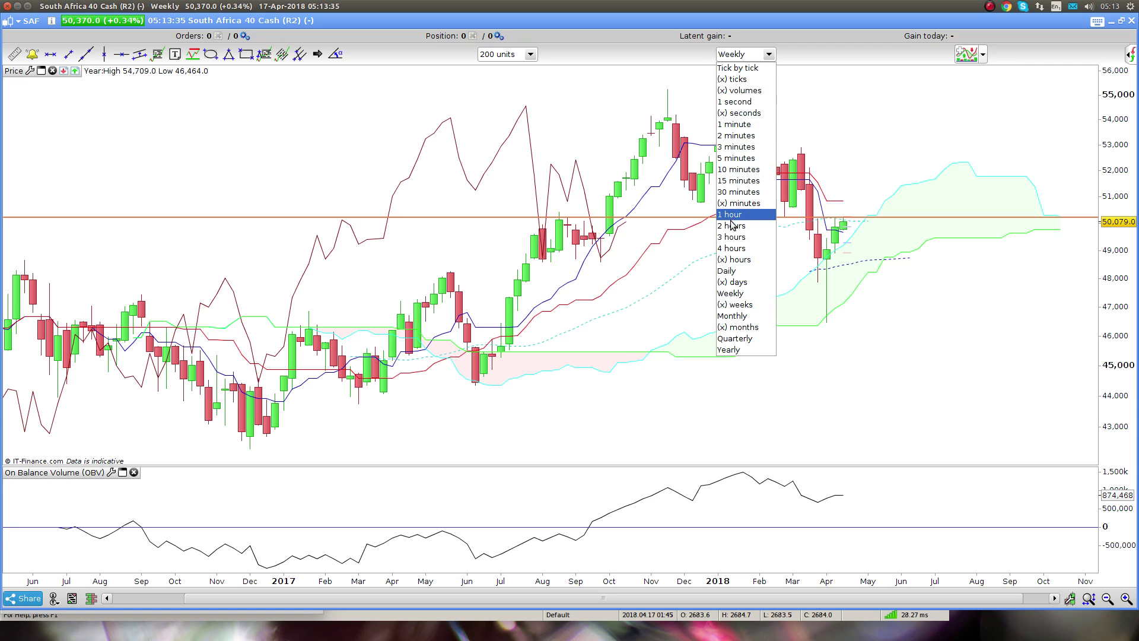
{"action": "left_click", "coordinate": [729, 270]}
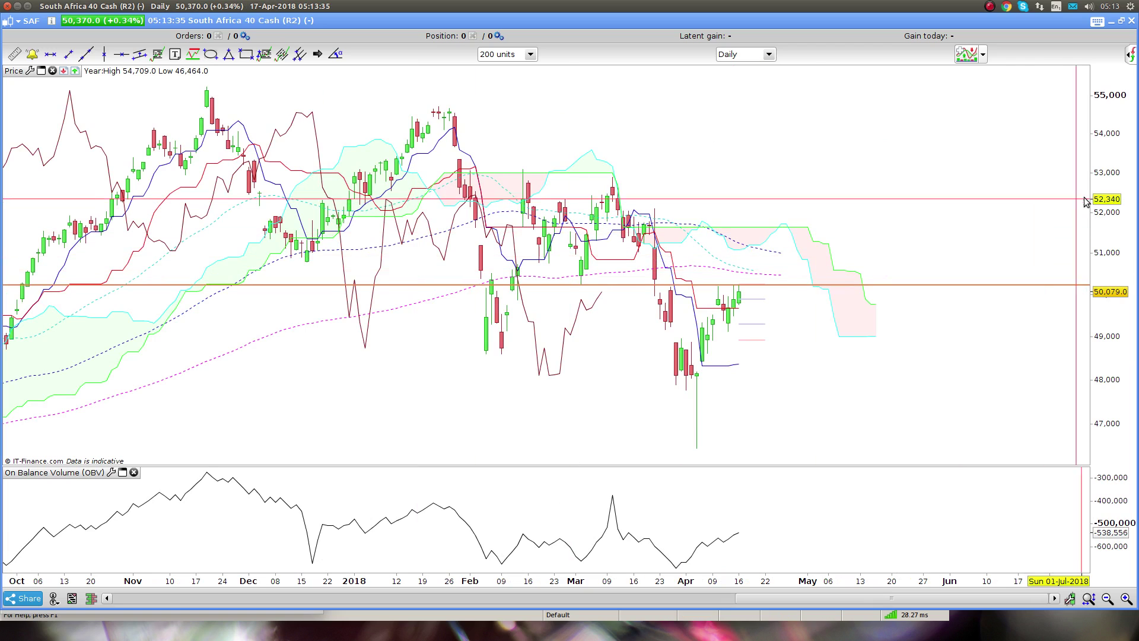
{"action": "scroll", "coordinate": [827, 220], "scroll_direction": "up", "scroll_amount": 2}
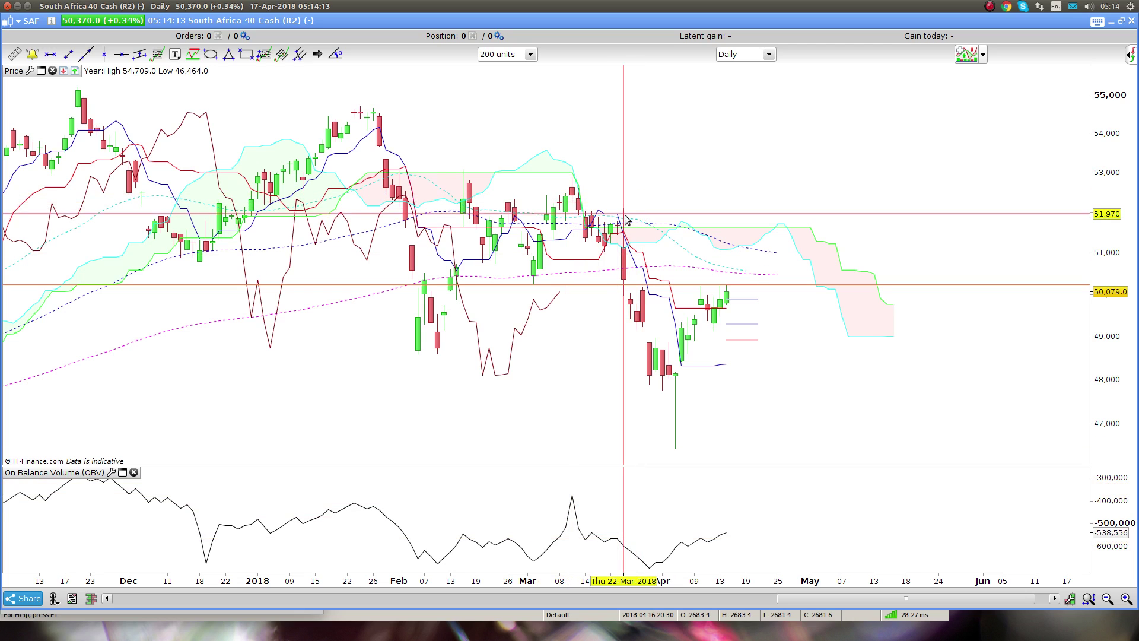
Draw a falling segment from the 22 March price high past the mid-April highs, and a matching segment across the On Balance Volume peaks
{"action": "left_click", "coordinate": [67, 54]}
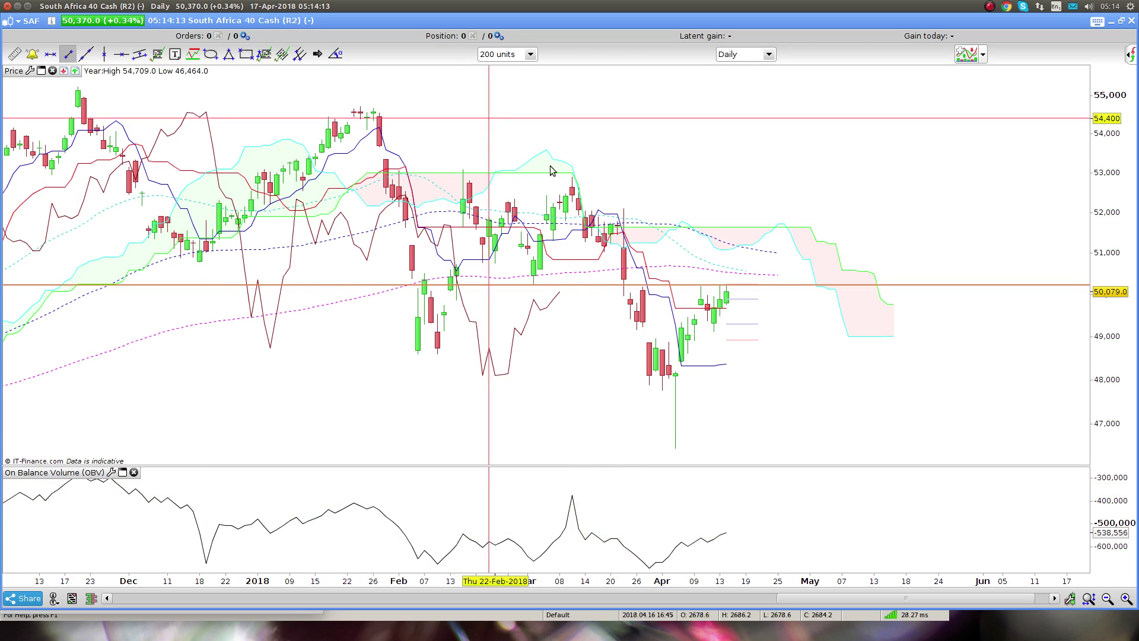
{"action": "left_click_drag", "start_coordinate": [623, 208], "coordinate": [766, 317]}
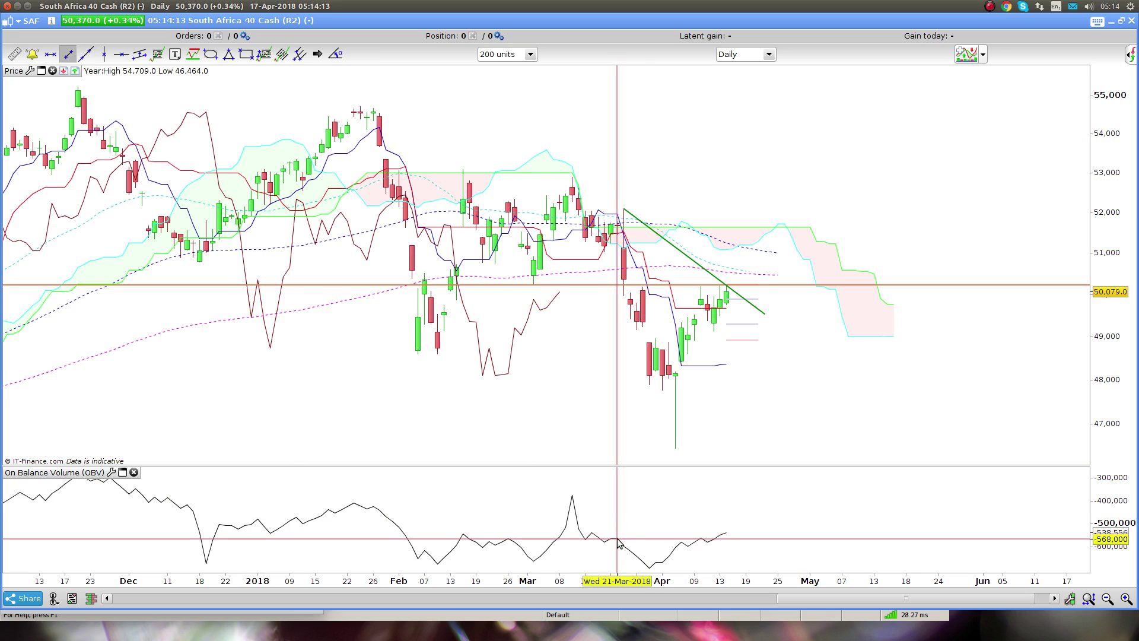
{"action": "left_click_drag", "start_coordinate": [617, 540], "coordinate": [789, 532]}
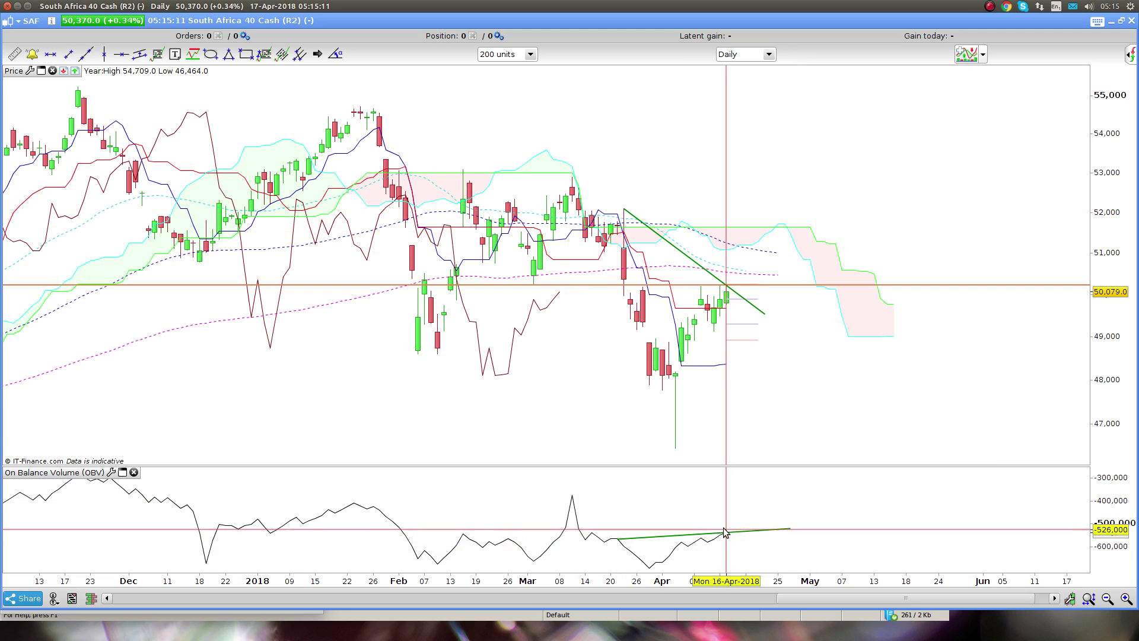
{"action": "left_click_drag", "start_coordinate": [689, 529], "coordinate": [685, 494]}
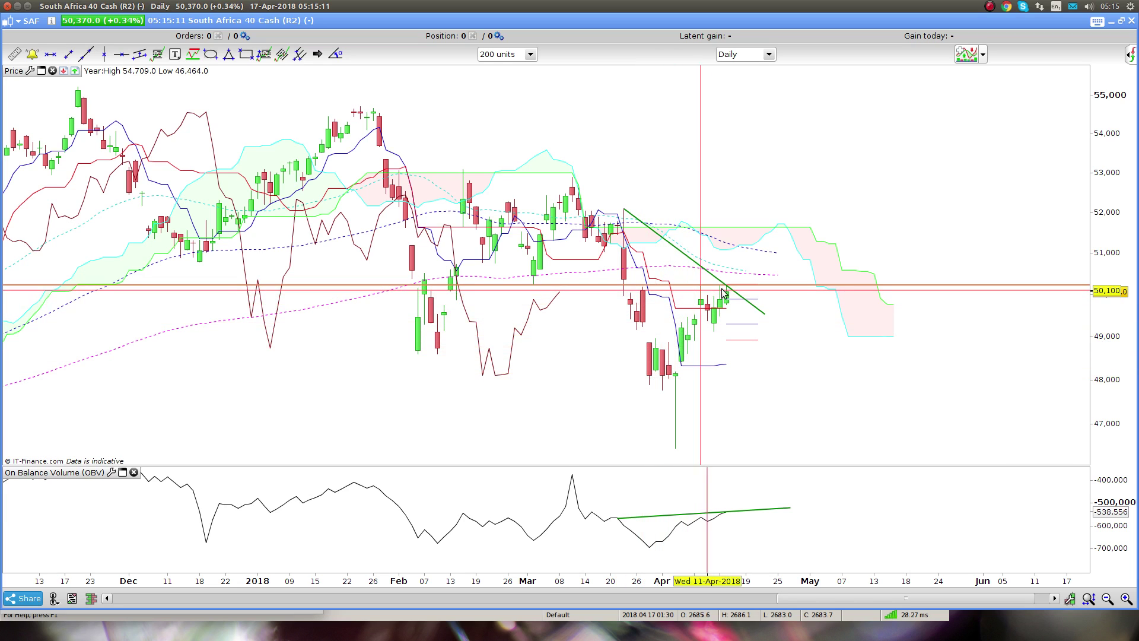
Delete the falling price segment and mark the April resistance zone with a rectangle from about 50,070 to 50,240
{"action": "right_click", "coordinate": [688, 259]}
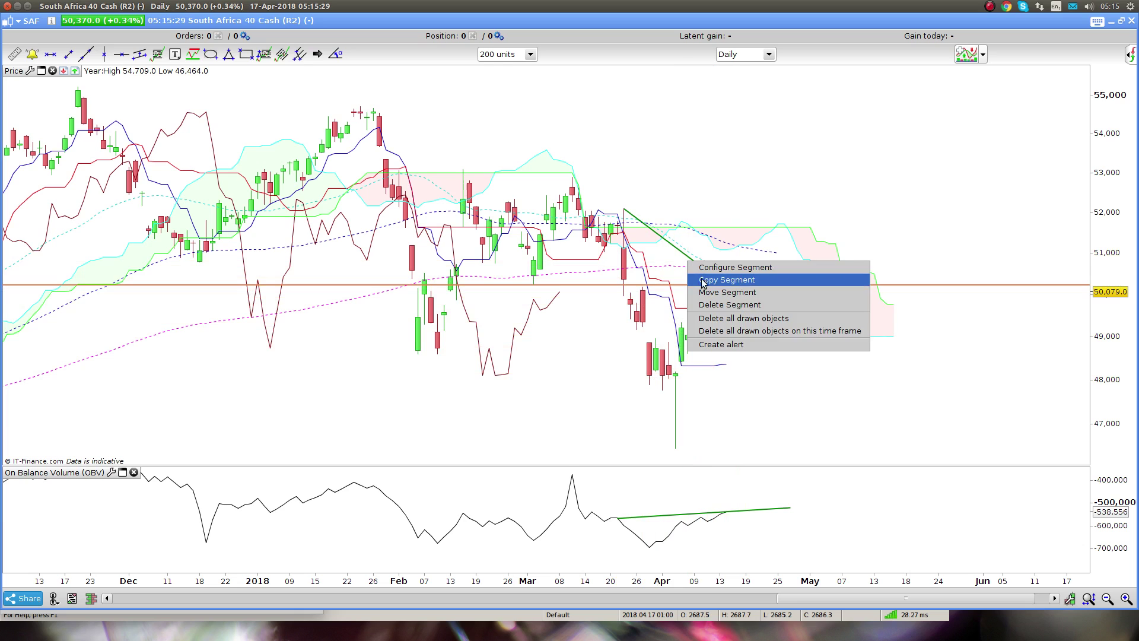
{"action": "left_click", "coordinate": [714, 305]}
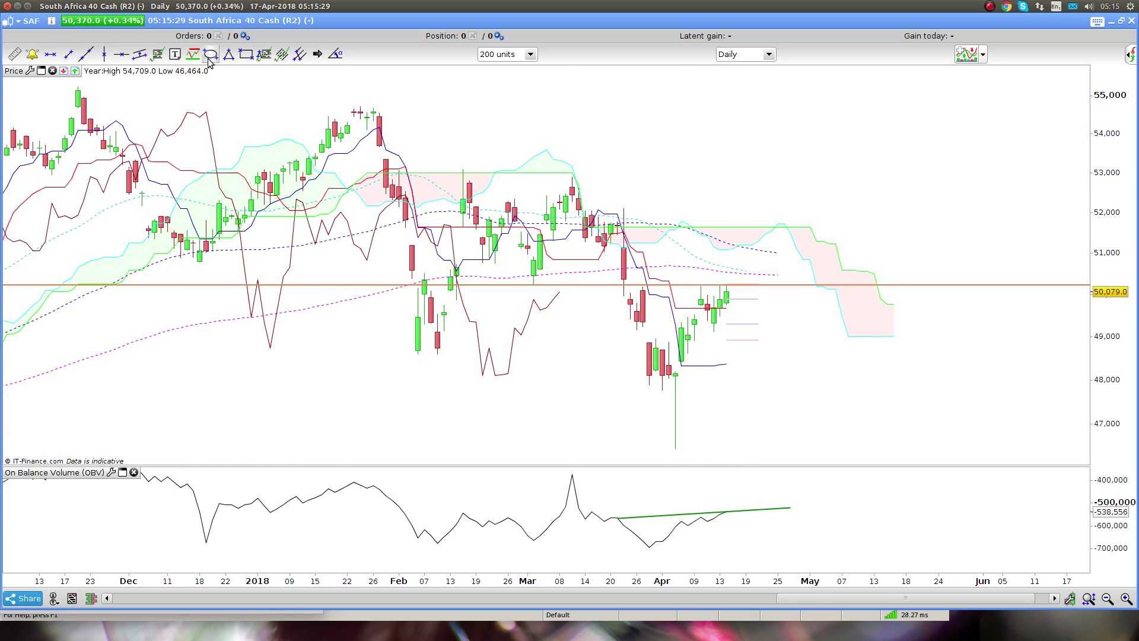
{"action": "left_click", "coordinate": [243, 54]}
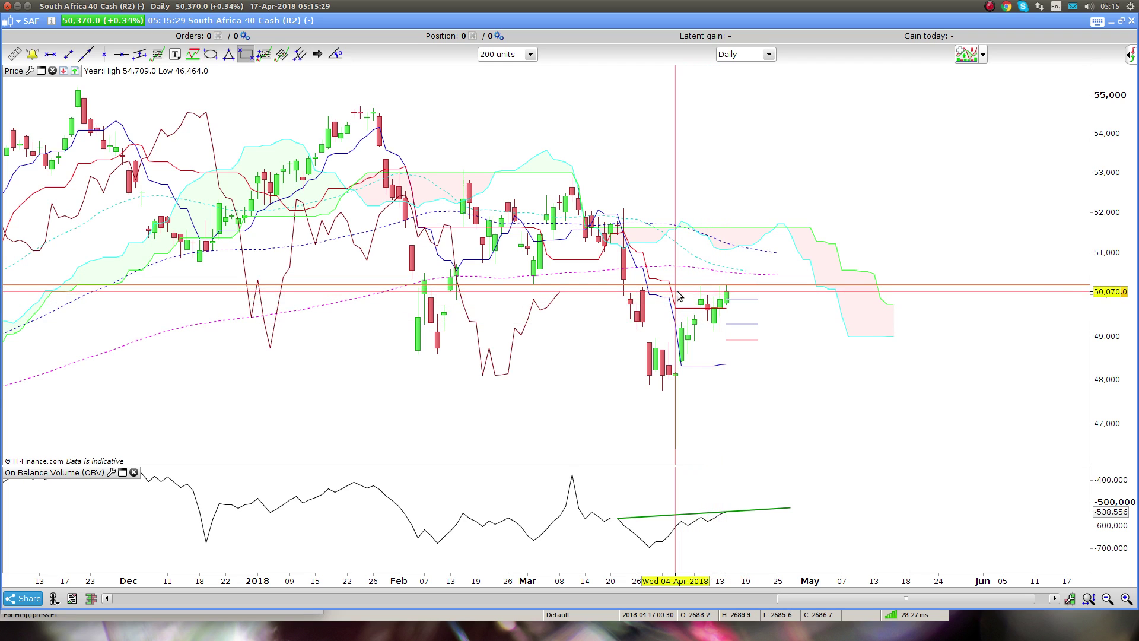
{"action": "left_click_drag", "start_coordinate": [745, 294], "coordinate": [778, 286]}
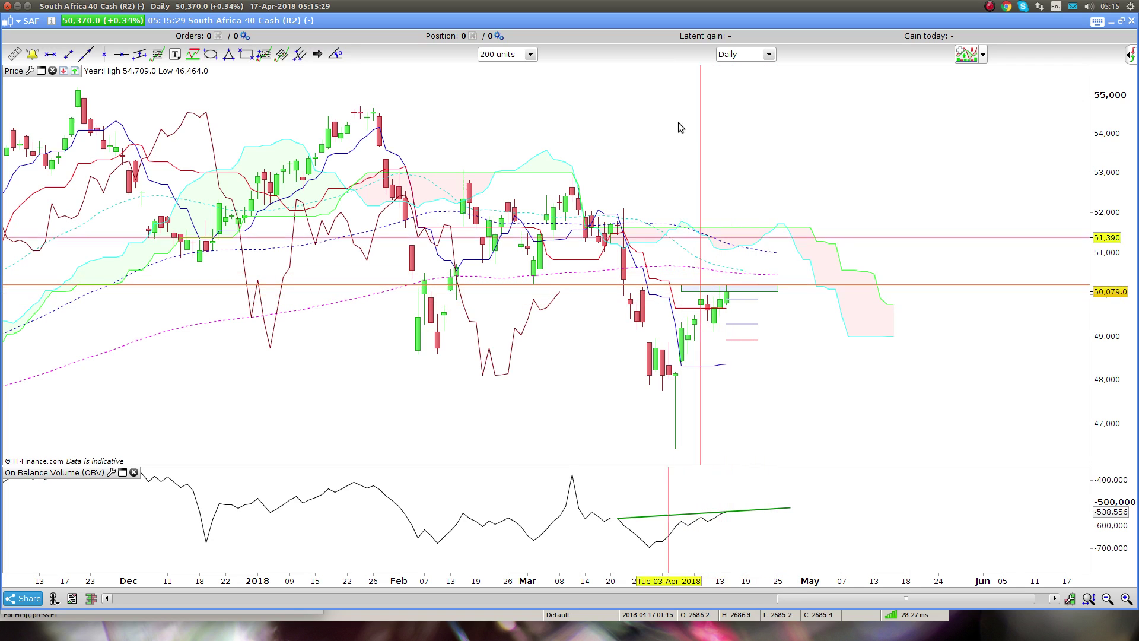
Switch the chart to the 4-hour timeframe
{"action": "left_click", "coordinate": [769, 56]}
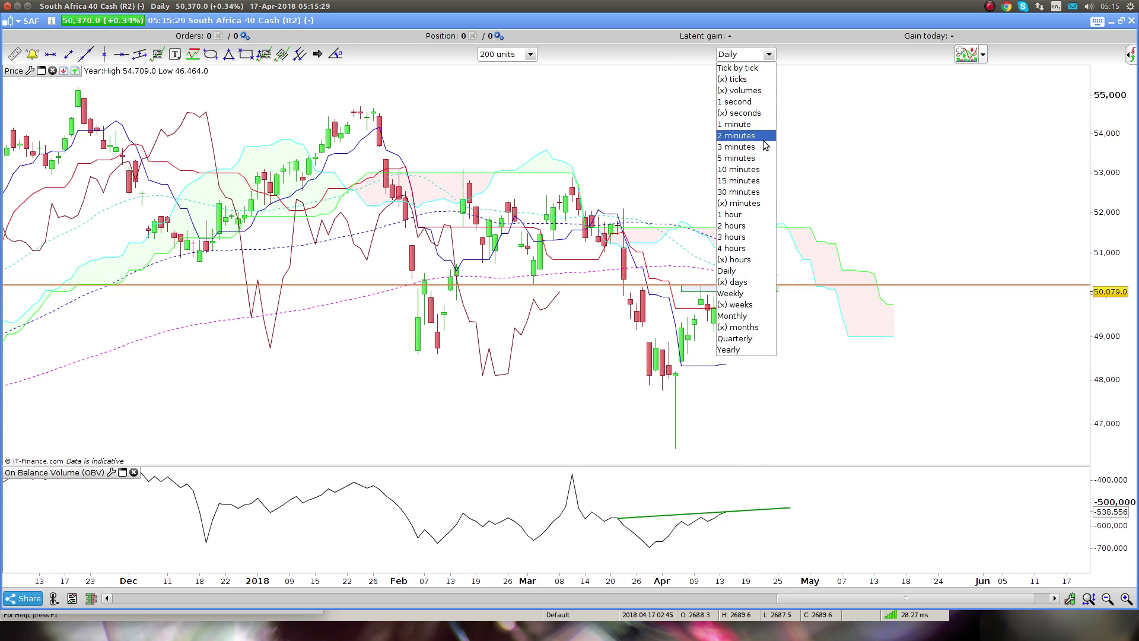
{"action": "left_click", "coordinate": [743, 249]}
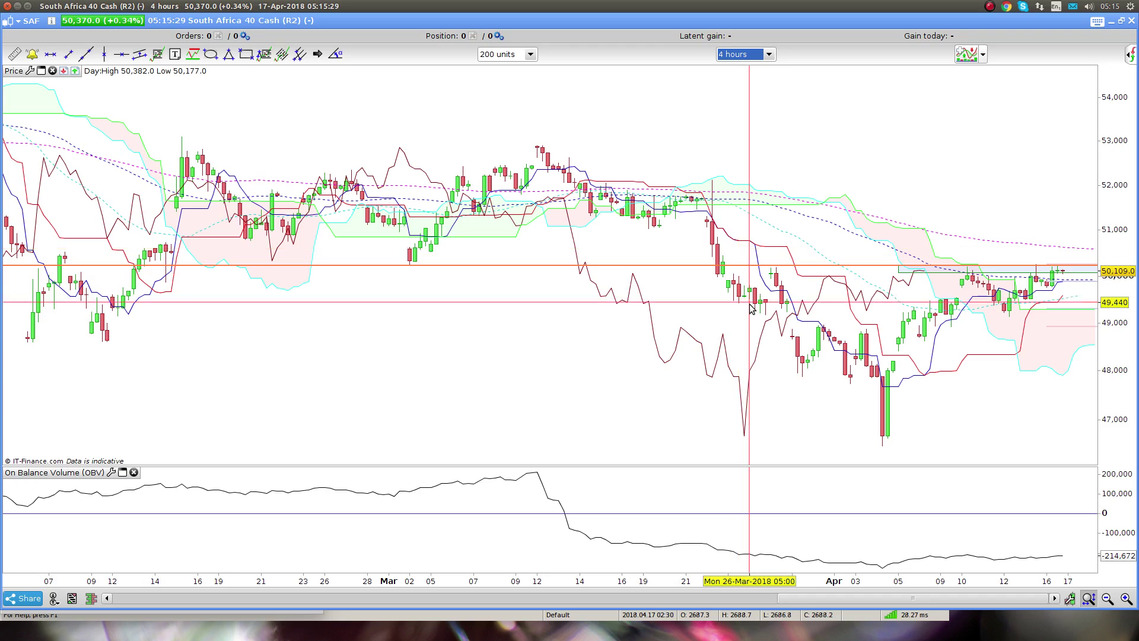
{"action": "left_click_drag", "start_coordinate": [1125, 369], "coordinate": [819, 308]}
{"action": "left_click_drag", "start_coordinate": [1103, 240], "coordinate": [940, 212]}
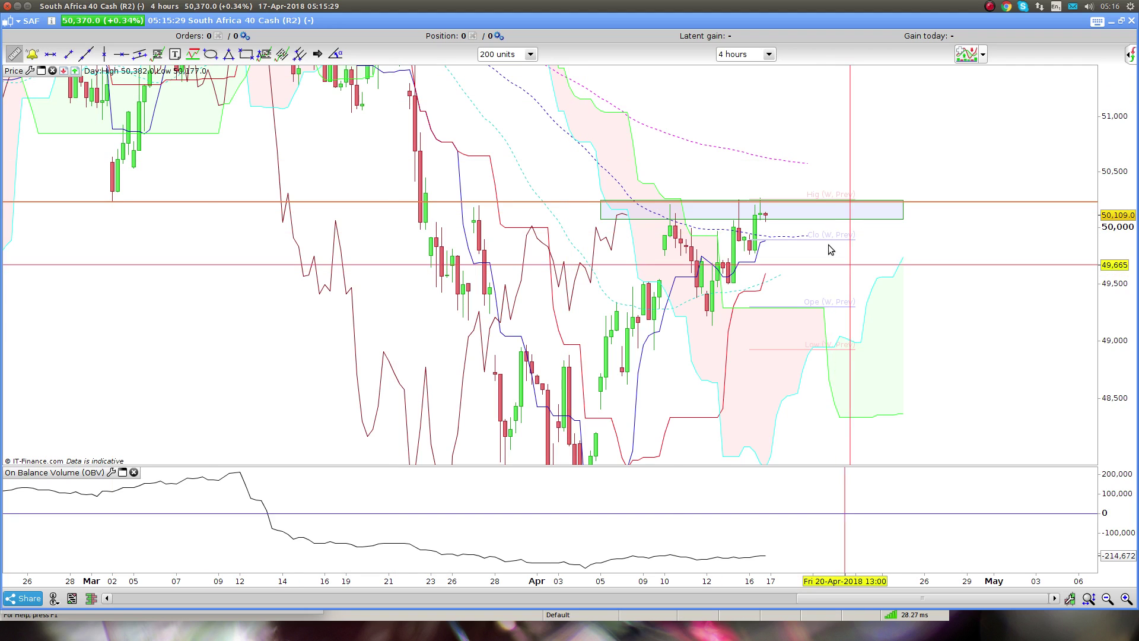
Measure the vertical distance between the previous week's close and open levels with the ruler, and delete the ruler
{"action": "left_click_drag", "start_coordinate": [770, 240], "coordinate": [772, 313]}
{"action": "right_click", "coordinate": [767, 440]}
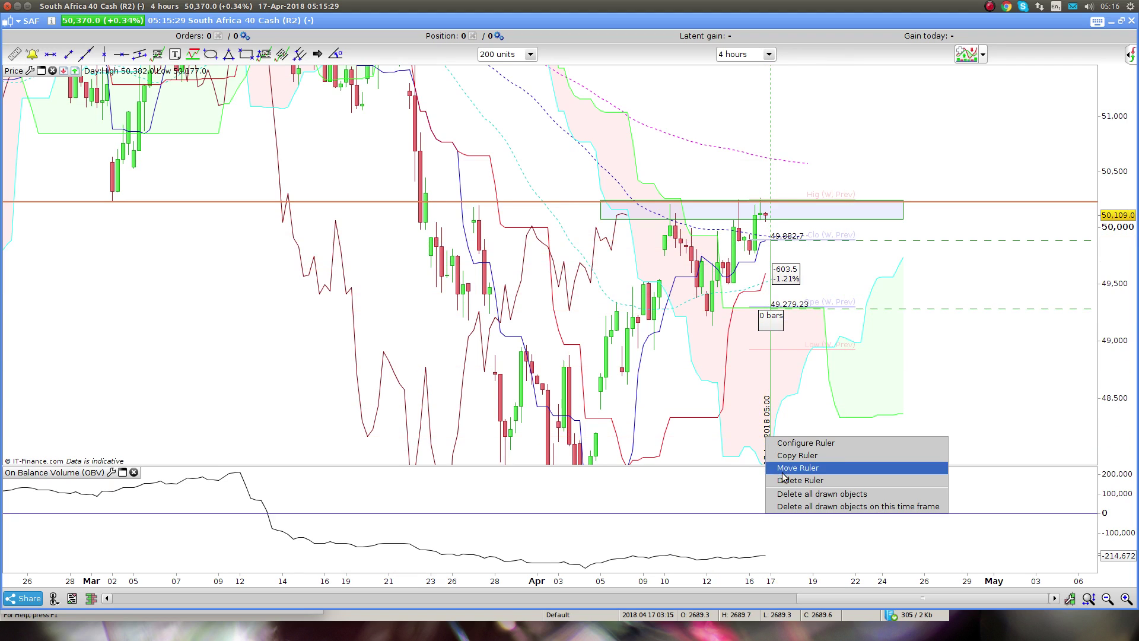
{"action": "left_click", "coordinate": [783, 489]}
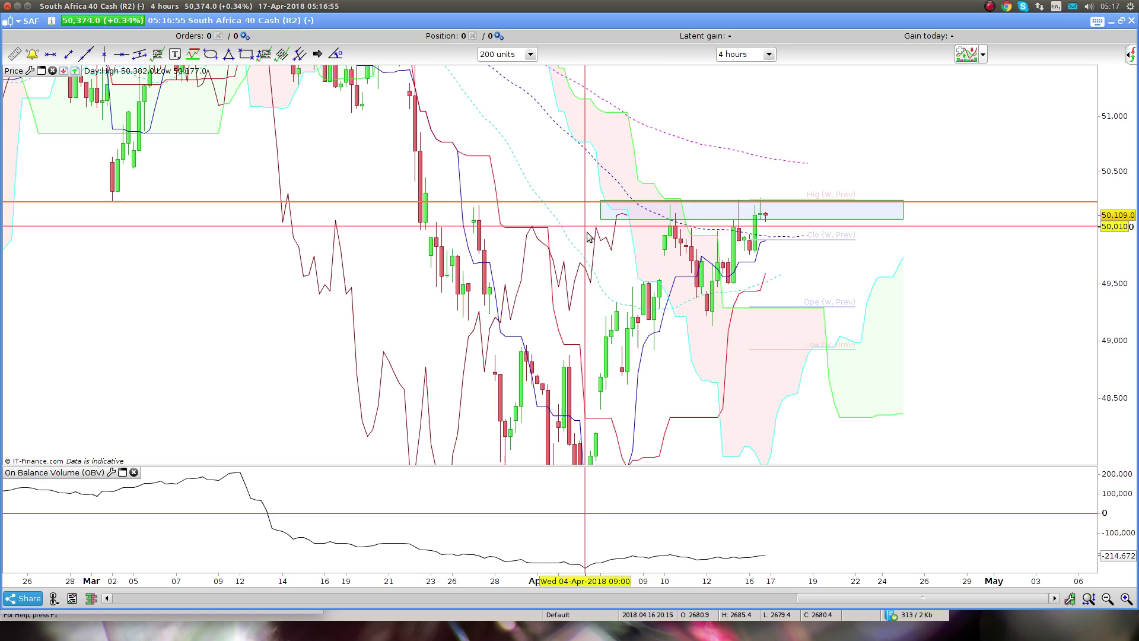
Draw a Fibonacci expansion from the 13 April swing low to the high near 50,240, projected from the pullback low near 49,760
{"action": "scroll", "coordinate": [749, 242], "scroll_direction": "down", "scroll_amount": 3}
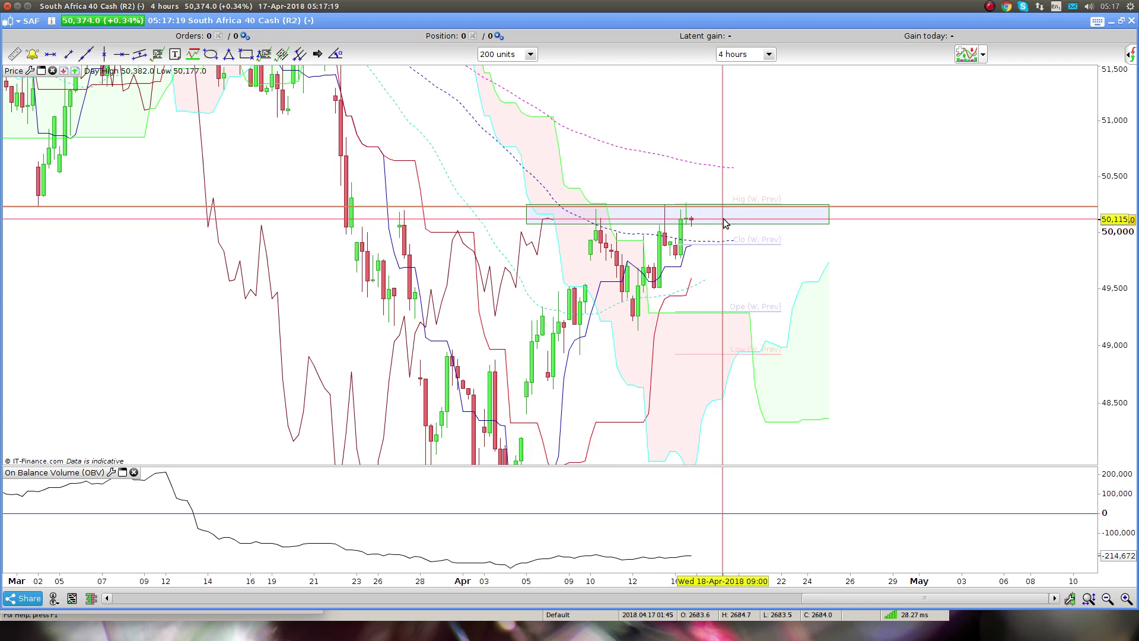
{"action": "left_click_drag", "start_coordinate": [705, 256], "coordinate": [643, 278]}
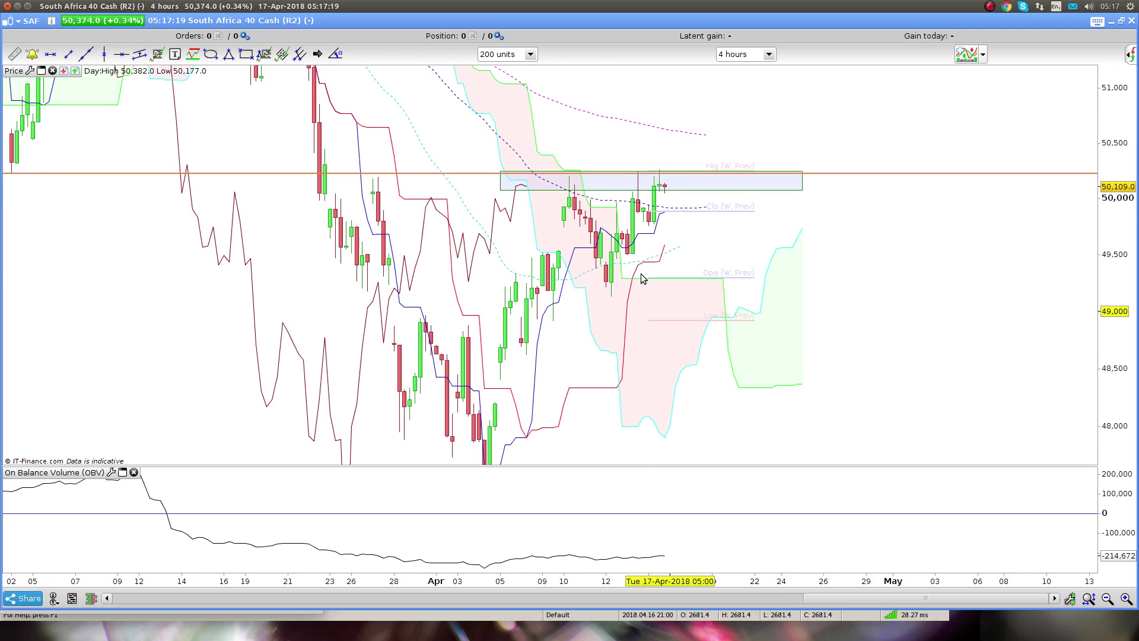
{"action": "scroll", "coordinate": [643, 278], "scroll_direction": "up", "scroll_amount": 1}
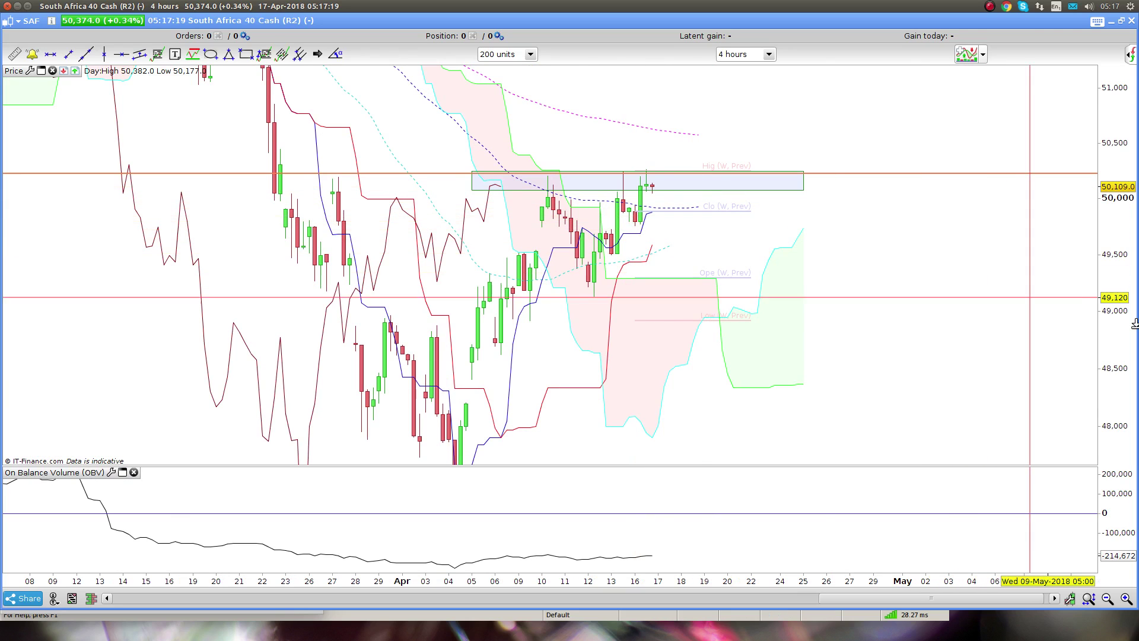
{"action": "scroll", "coordinate": [836, 460], "scroll_direction": "up", "scroll_amount": 5}
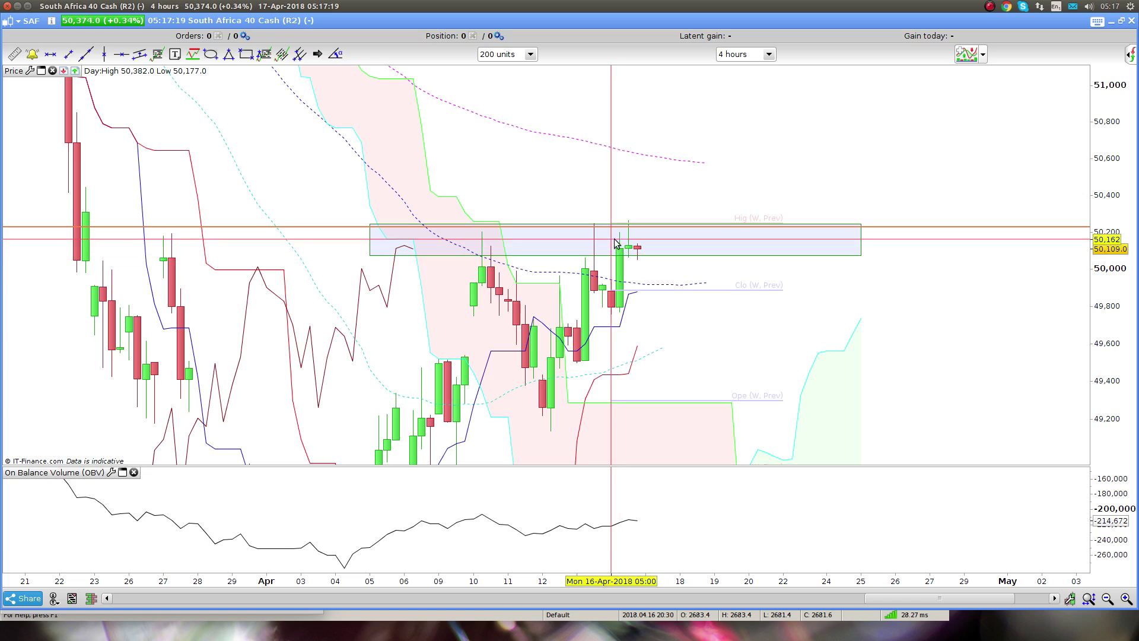
{"action": "left_click", "coordinate": [285, 58]}
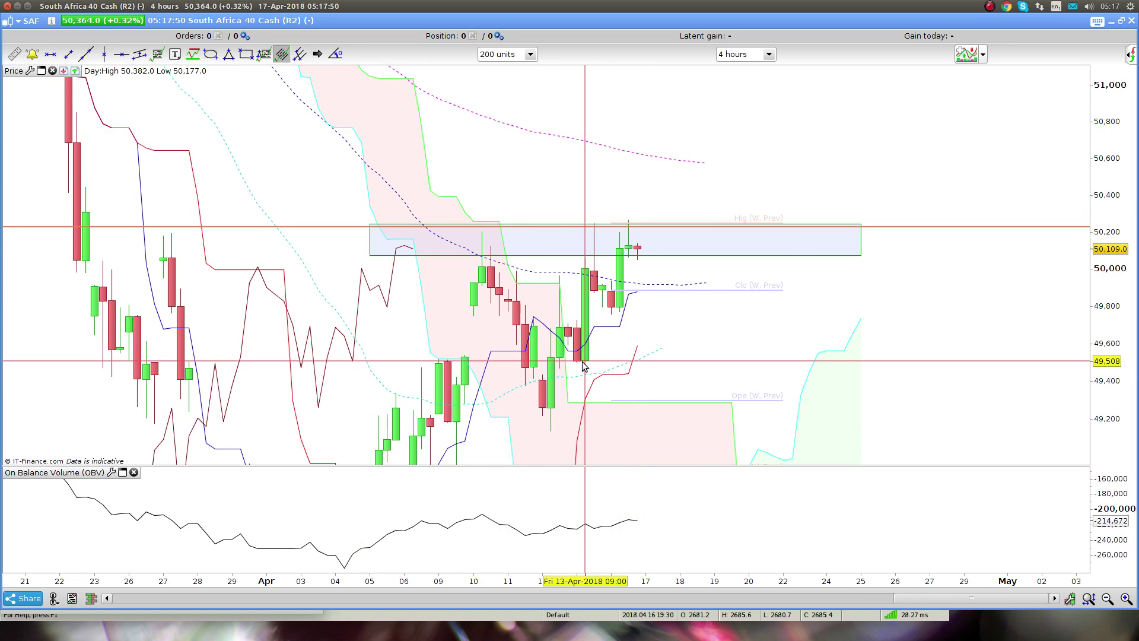
{"action": "left_click_drag", "start_coordinate": [581, 363], "coordinate": [592, 227]}
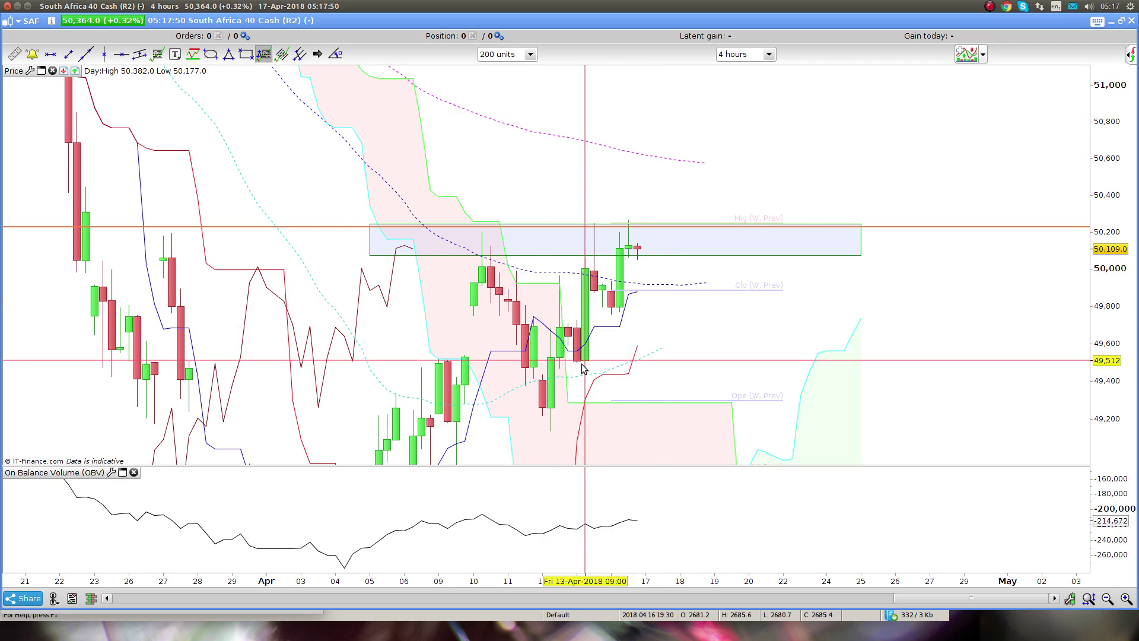
{"action": "left_click", "coordinate": [595, 226]}
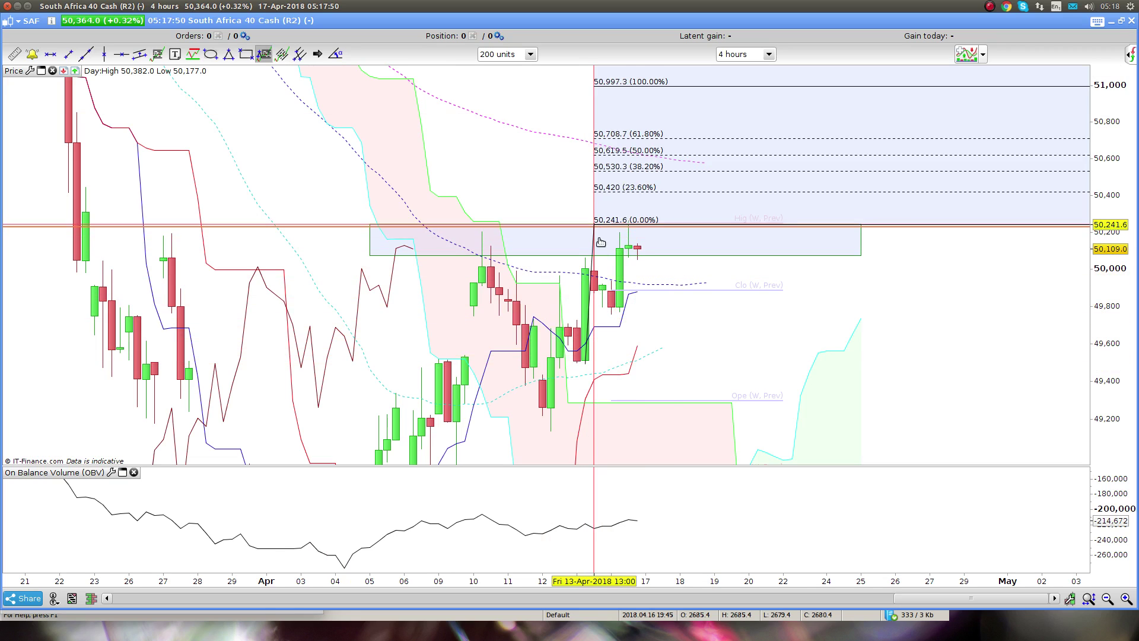
{"action": "left_click", "coordinate": [613, 313]}
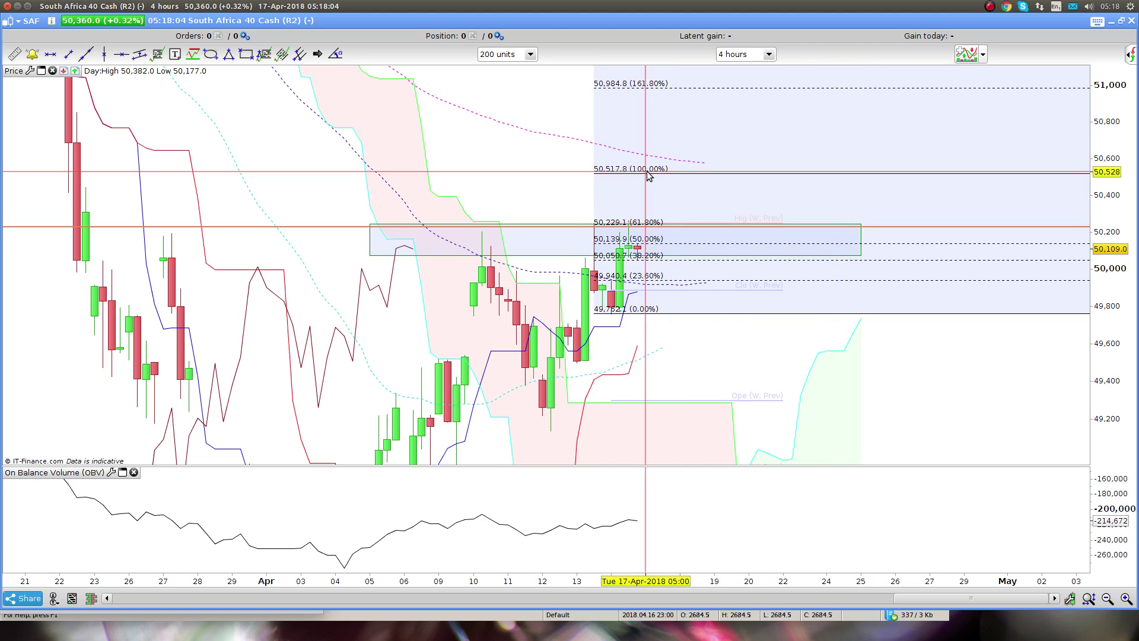
Delete the Fibonacci expansion from the 4-hour chart
{"action": "right_click", "coordinate": [623, 172]}
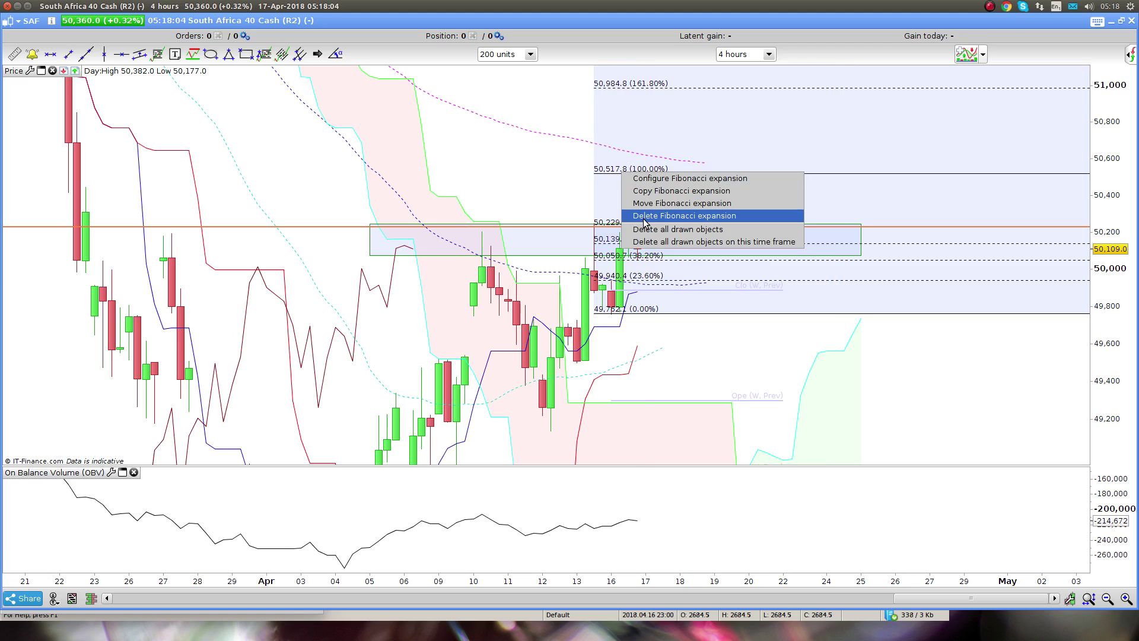
{"action": "left_click", "coordinate": [645, 219]}
{"action": "left_click_drag", "start_coordinate": [809, 268], "coordinate": [802, 230]}
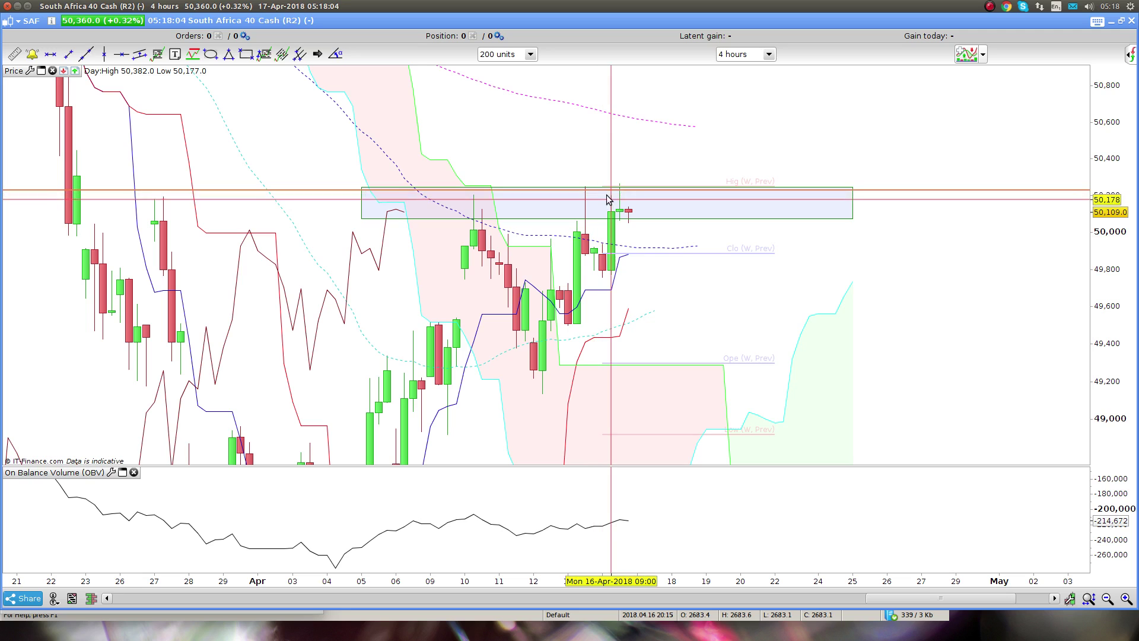
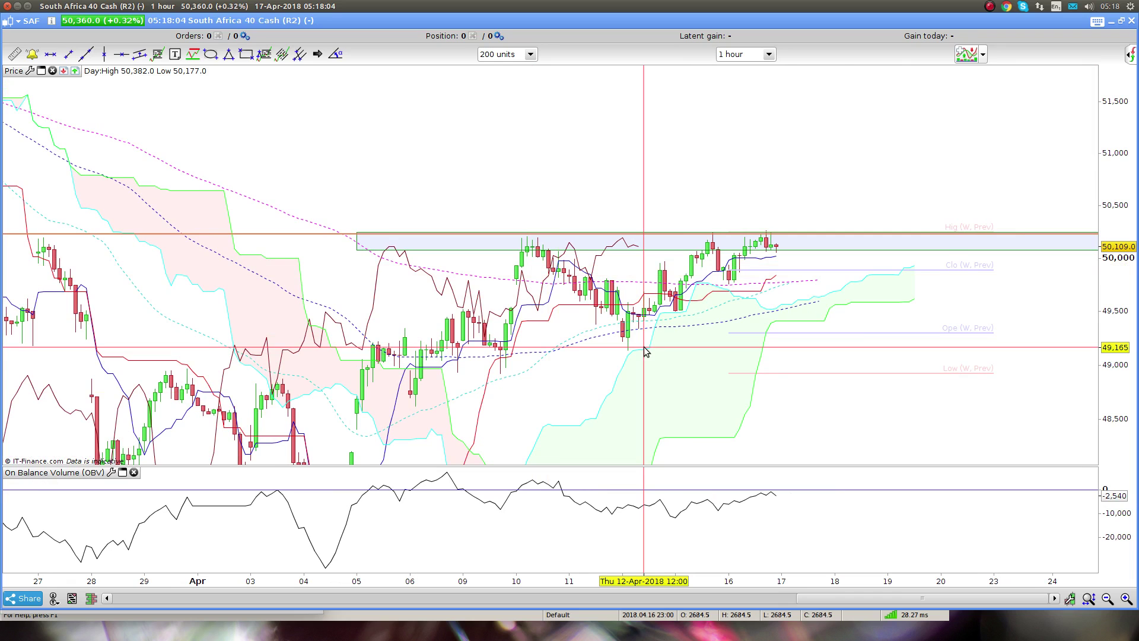
Draw a rising segment under the lows from 12 April on the 1-hour chart and copy it parallel along the highs as a channel
{"action": "scroll", "coordinate": [605, 339], "scroll_direction": "up", "scroll_amount": 1}
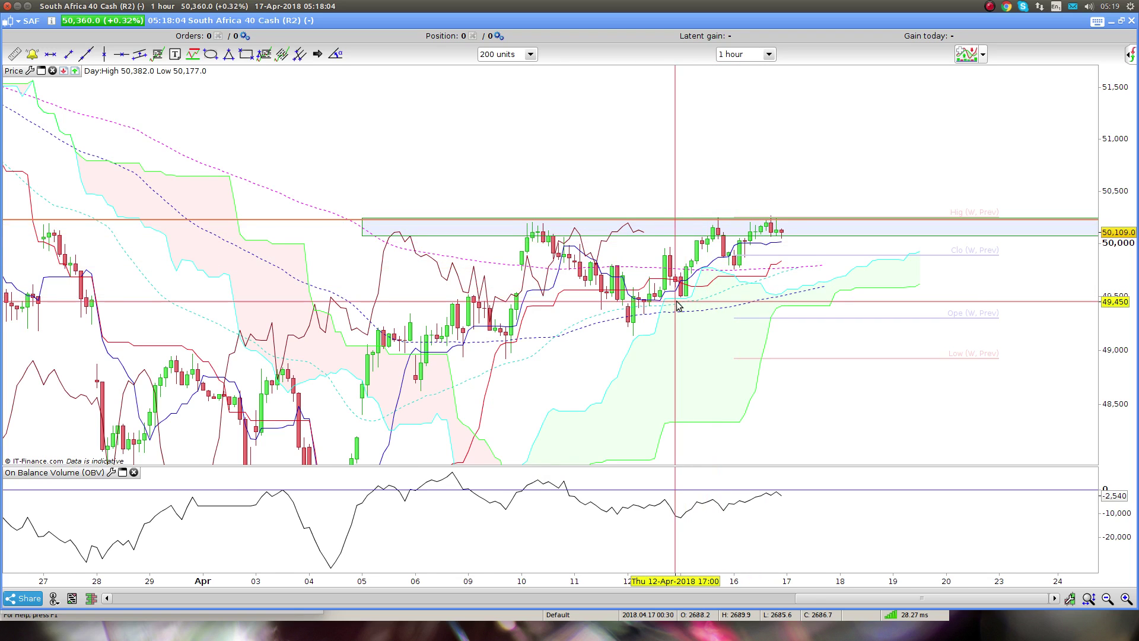
{"action": "scroll", "coordinate": [670, 287], "scroll_direction": "up", "scroll_amount": 3}
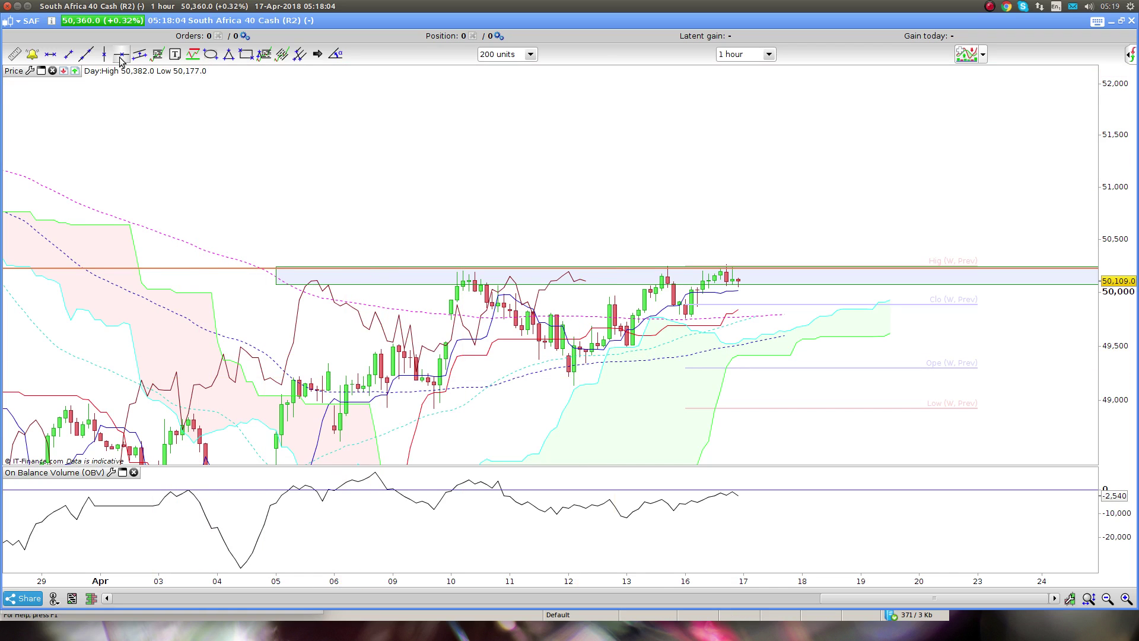
{"action": "left_click", "coordinate": [68, 55]}
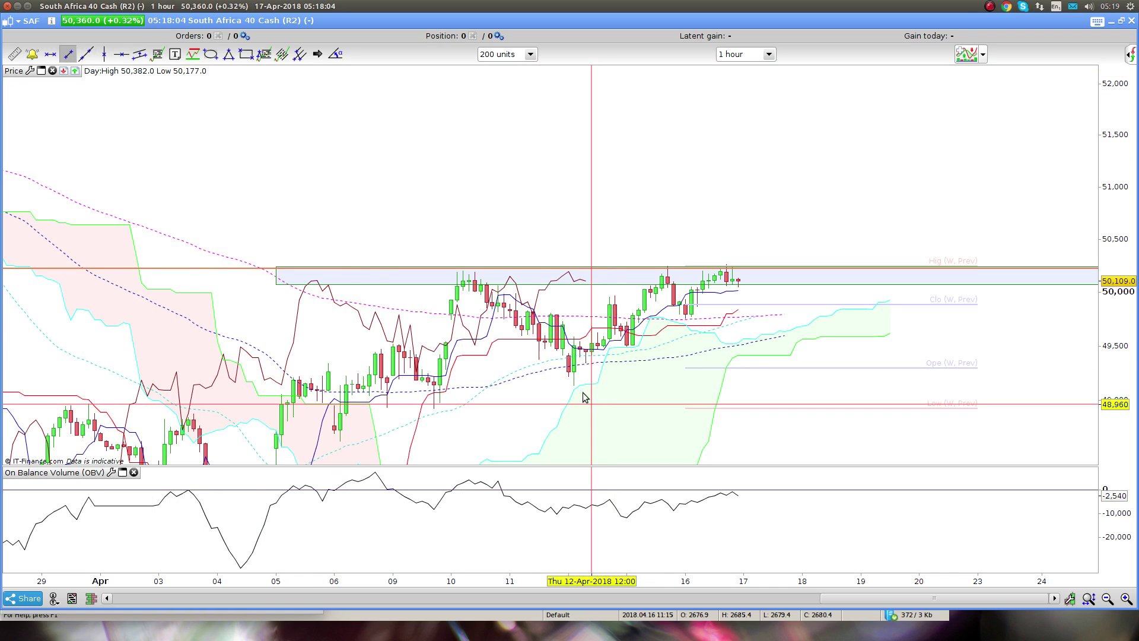
{"action": "left_click_drag", "start_coordinate": [575, 386], "coordinate": [804, 250]}
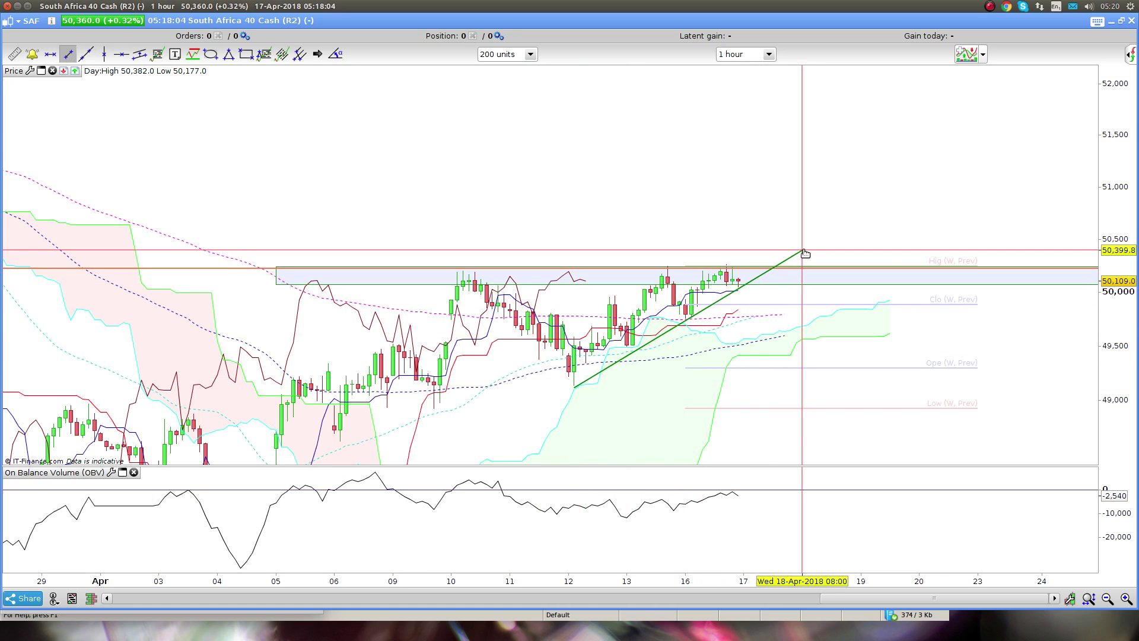
{"action": "right_click", "coordinate": [647, 343]}
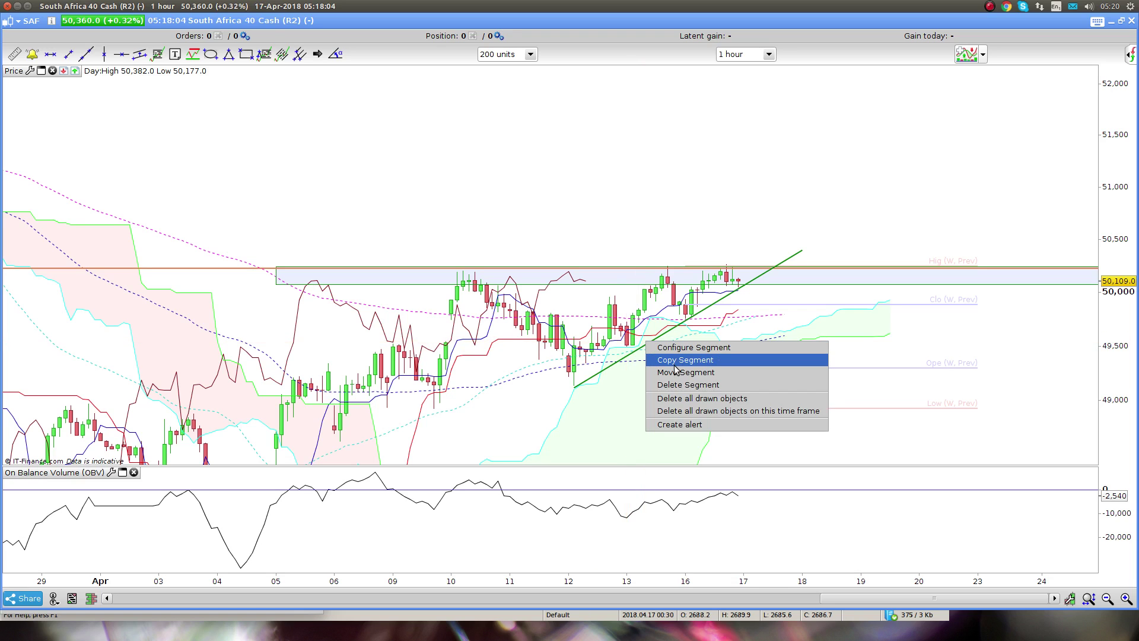
{"action": "left_click", "coordinate": [672, 360]}
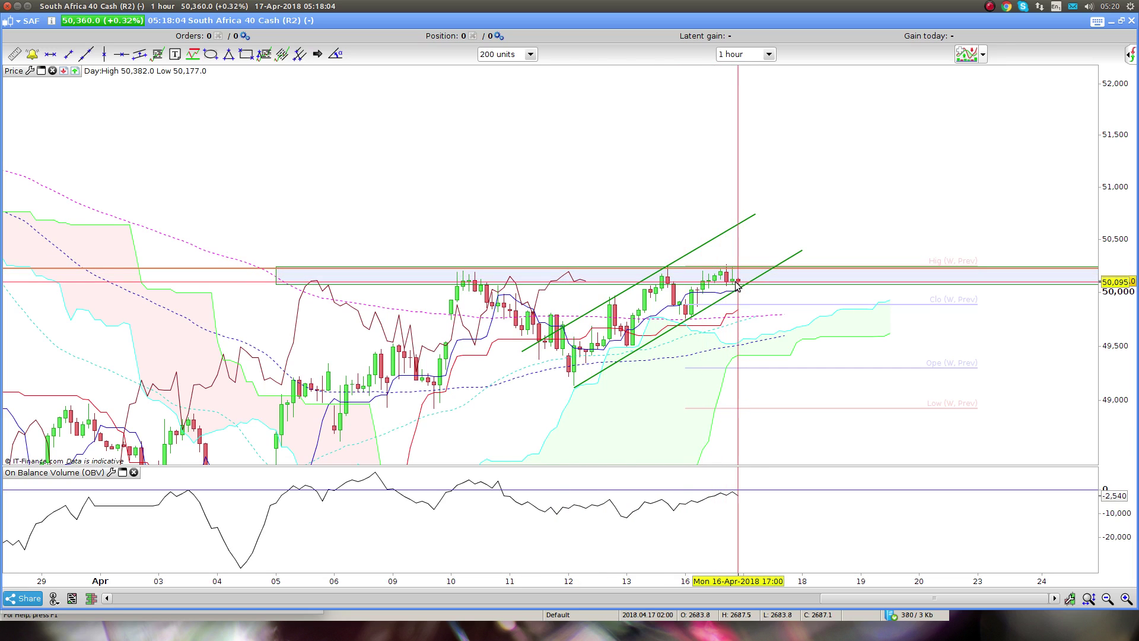
Examine the recent candles against the rising channel, the resistance zone and the previous week's levels on the 1-hour chart
{"action": "mouse_move", "coordinate": [339, 218]}
{"action": "left_mouse_down"}
{"action": "mouse_move", "coordinate": [554, 231]}
{"action": "mouse_move", "coordinate": [350, 234]}
{"action": "left_mouse_up"}
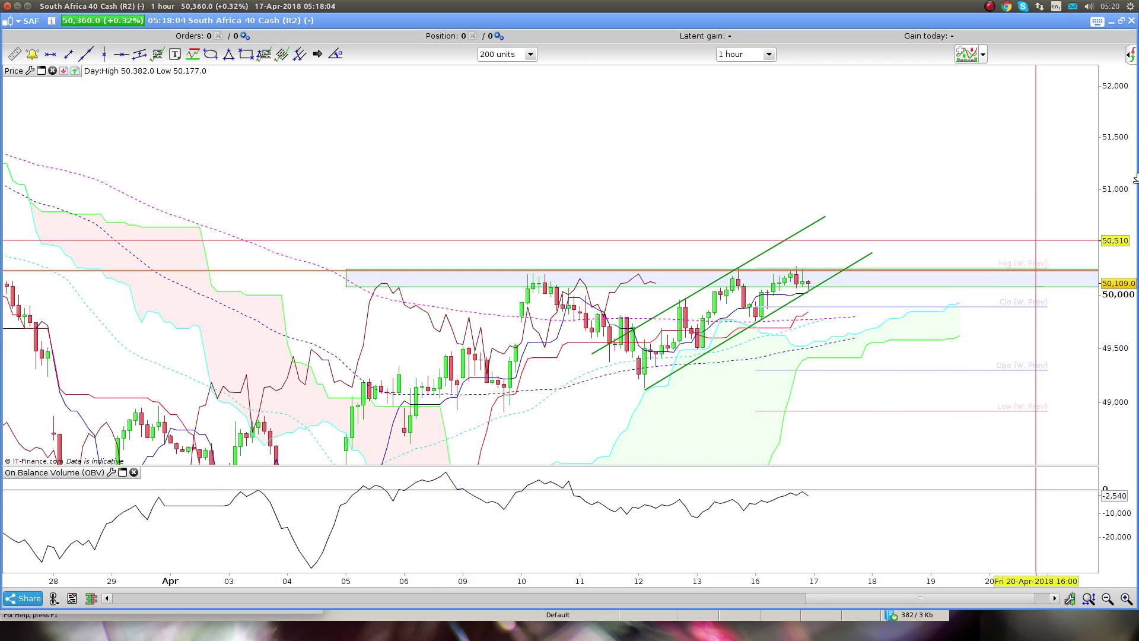
{"action": "left_click_drag", "start_coordinate": [1121, 195], "coordinate": [1122, 551]}
{"action": "scroll", "coordinate": [941, 178], "scroll_direction": "up", "scroll_amount": 2}
{"action": "left_click_drag", "start_coordinate": [804, 231], "coordinate": [704, 326]}
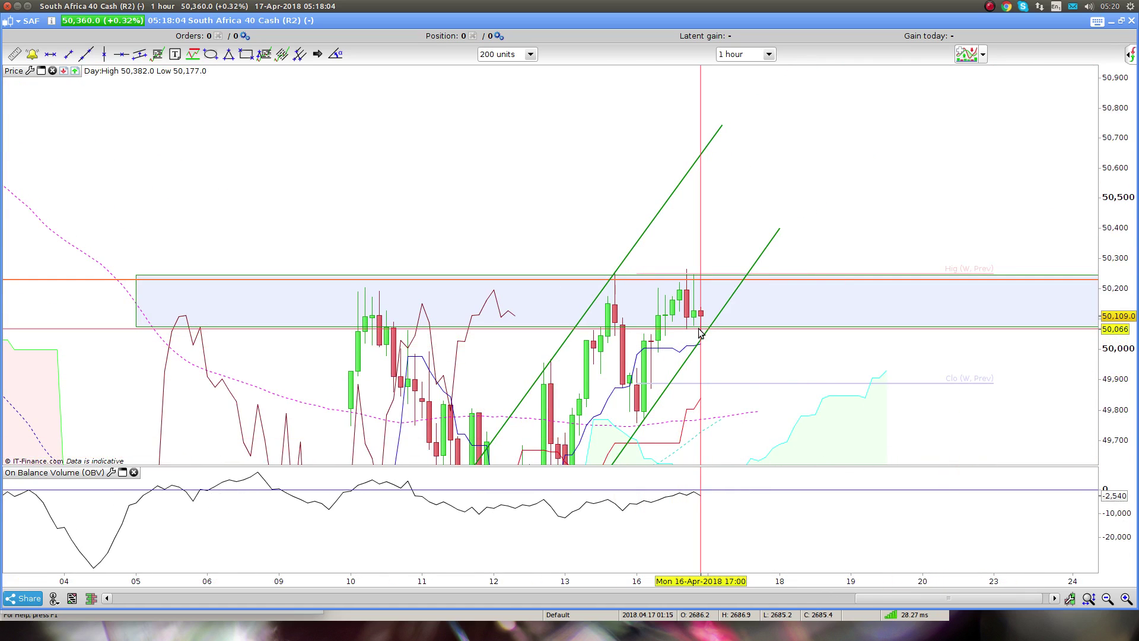
{"action": "left_click_drag", "start_coordinate": [721, 396], "coordinate": [708, 215]}
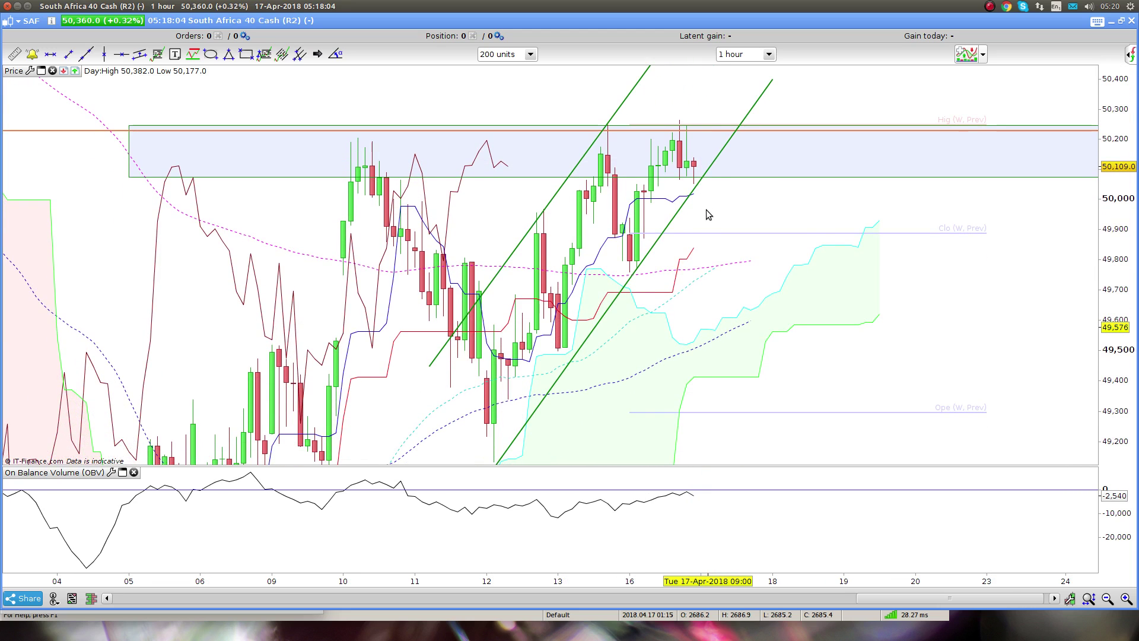
{"action": "left_click_drag", "start_coordinate": [1110, 178], "coordinate": [1109, 232]}
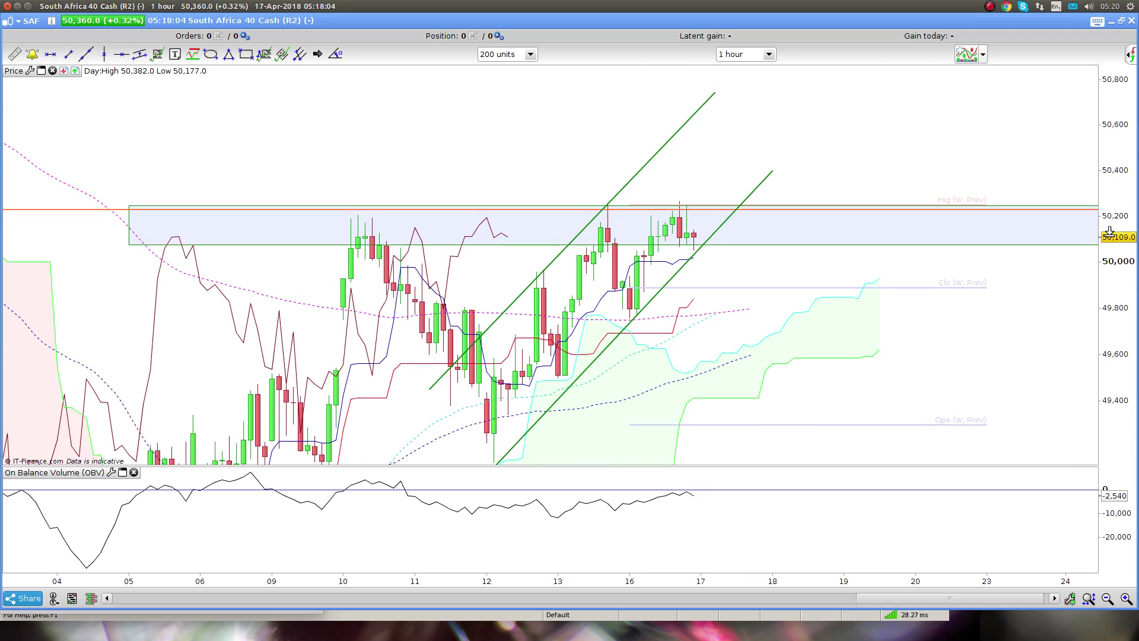
{"action": "left_click_drag", "start_coordinate": [656, 297], "coordinate": [678, 169]}
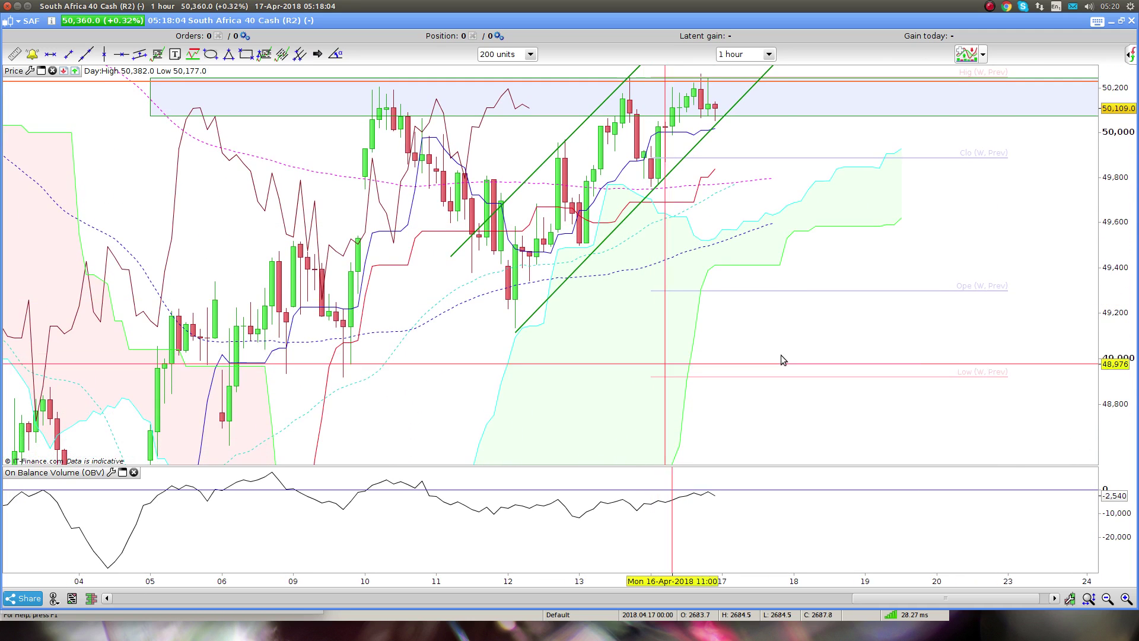
{"action": "left_click_drag", "start_coordinate": [1091, 153], "coordinate": [520, 391]}
{"action": "left_click_drag", "start_coordinate": [711, 394], "coordinate": [677, 165]}
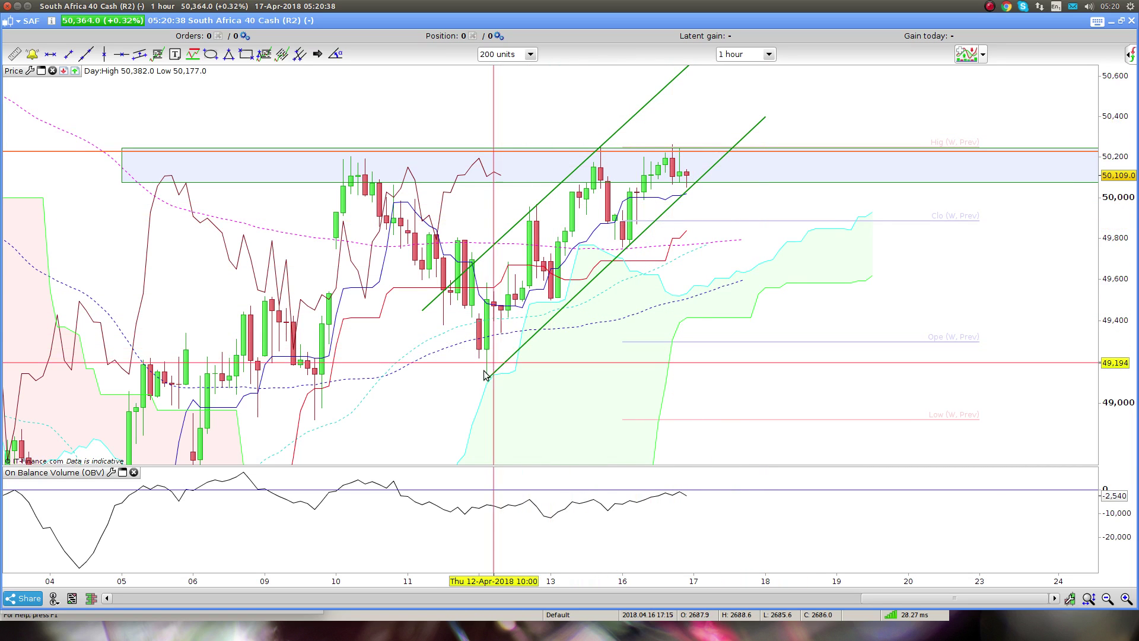
{"action": "left_click_drag", "start_coordinate": [692, 181], "coordinate": [676, 322]}
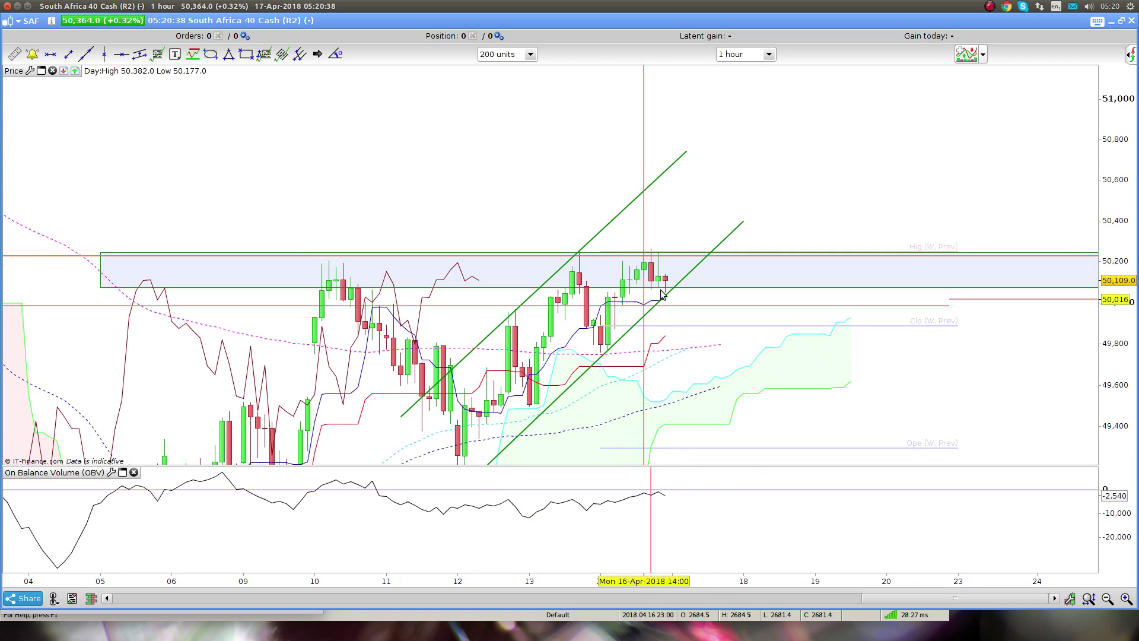
Draw parallel Fibonacci levels on the 1-hour chart with the 0% line at about 50,055 and the 100% line at about 49,770
{"action": "scroll", "coordinate": [846, 196], "scroll_direction": "up", "scroll_amount": 1}
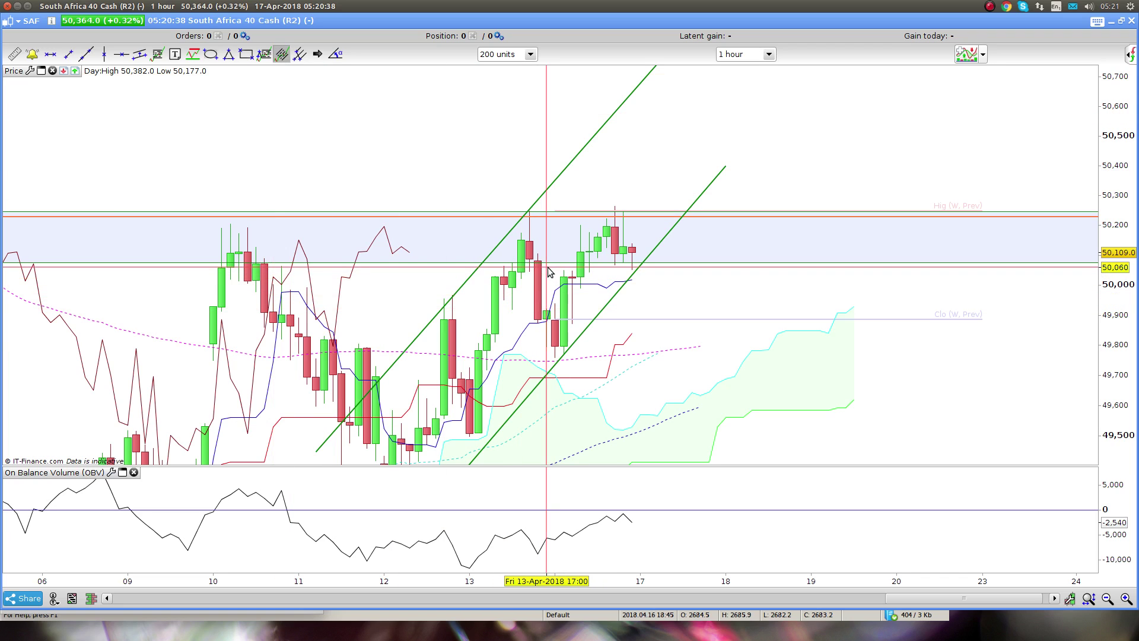
{"action": "left_click_drag", "start_coordinate": [549, 268], "coordinate": [709, 270]}
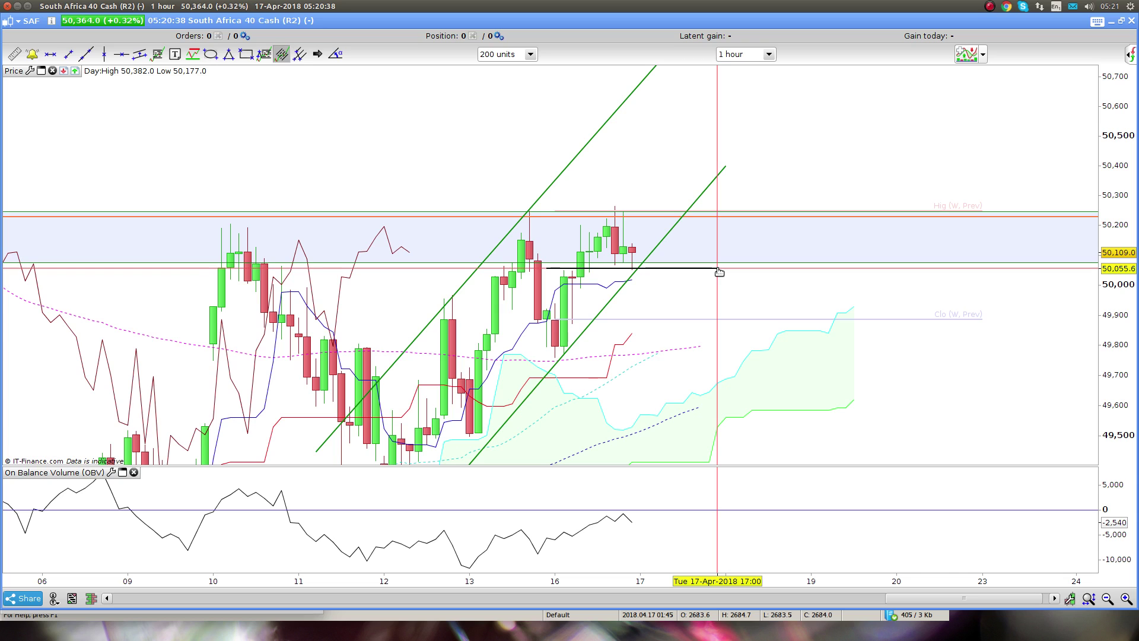
{"action": "left_click_drag", "start_coordinate": [719, 273], "coordinate": [718, 275]}
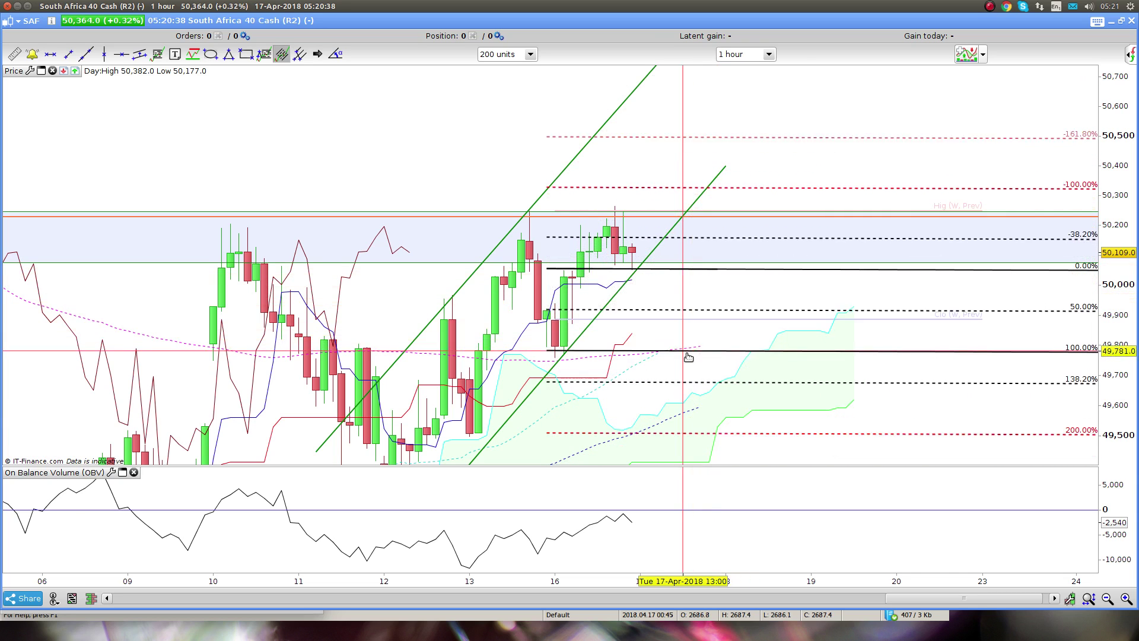
{"action": "left_click_drag", "start_coordinate": [690, 356], "coordinate": [690, 353]}
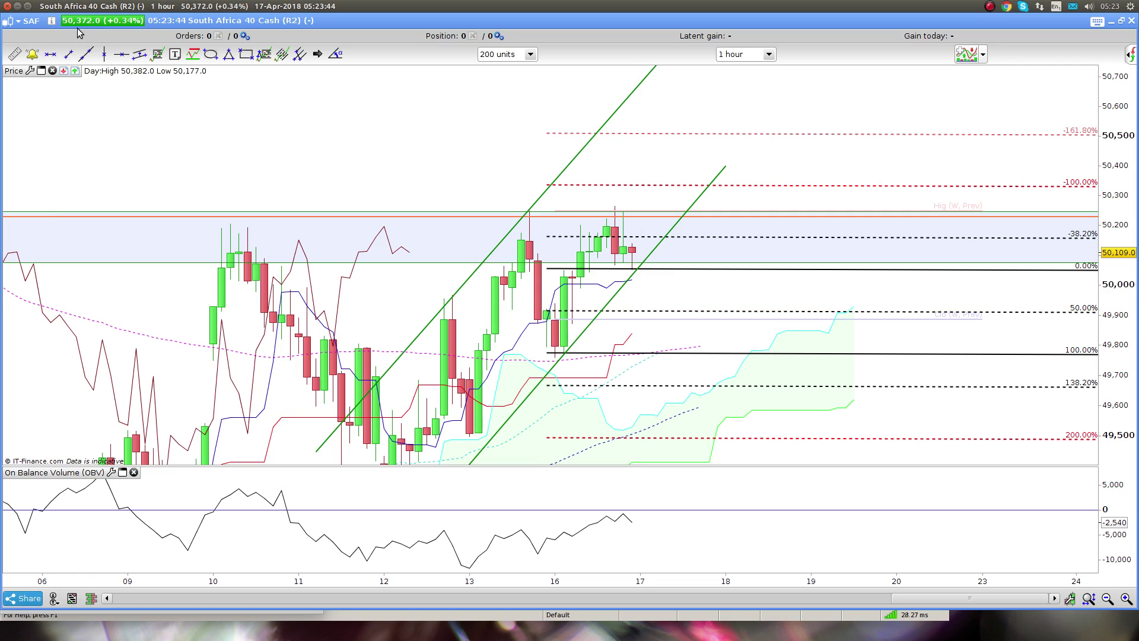
Draw a short horizontal target segment at about 50,374 on 17 April, just above the -100% Fibonacci level
{"action": "left_click", "coordinate": [67, 57]}
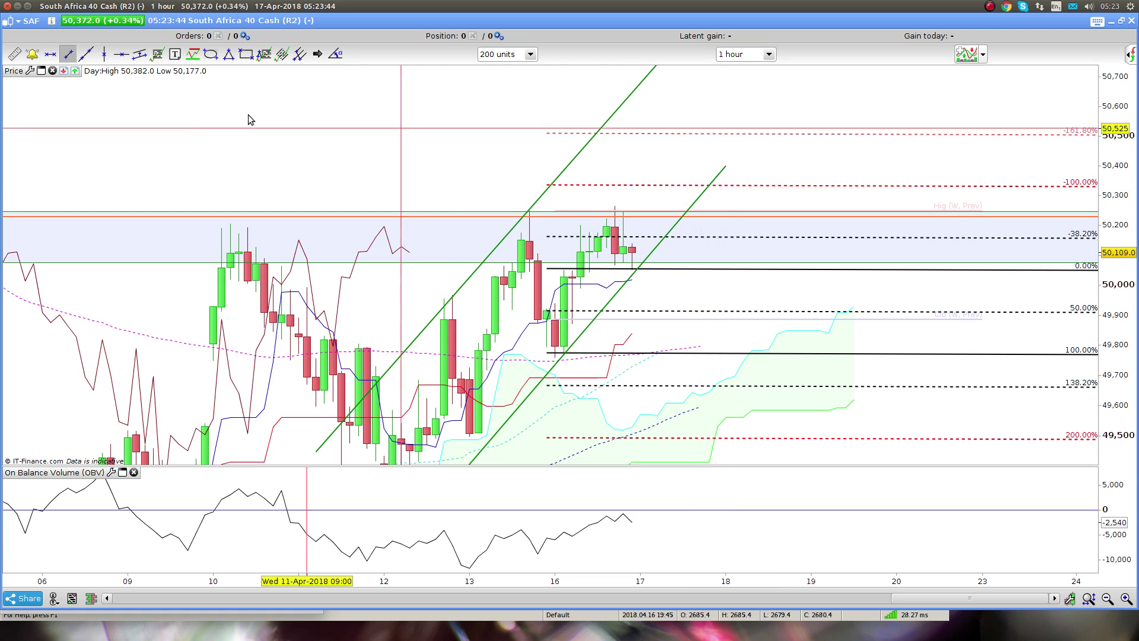
{"action": "left_click", "coordinate": [50, 55]}
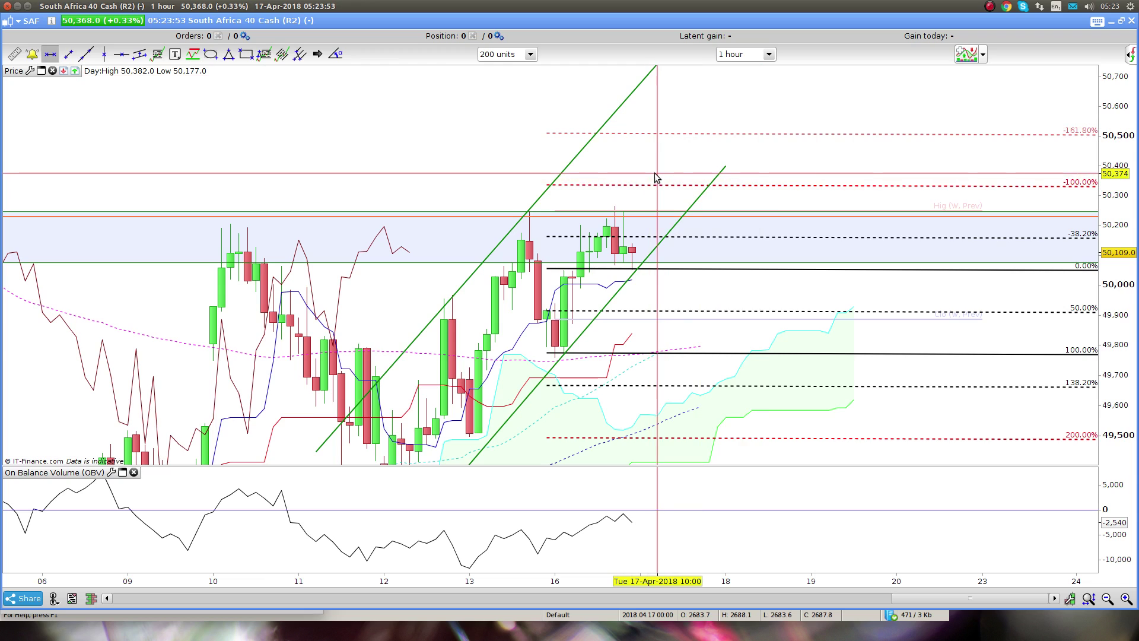
{"action": "left_click_drag", "start_coordinate": [656, 175], "coordinate": [688, 176]}
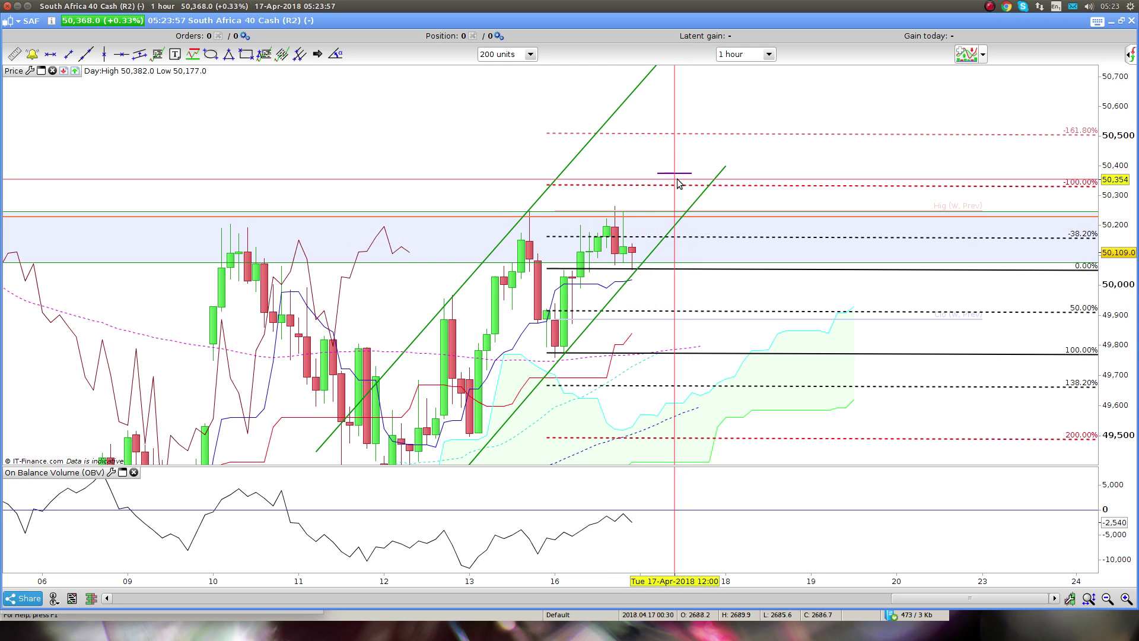
Measure the distance from the latest candle up to the short horizontal target segment with the ruler, and delete the ruler
{"action": "left_click", "coordinate": [14, 55]}
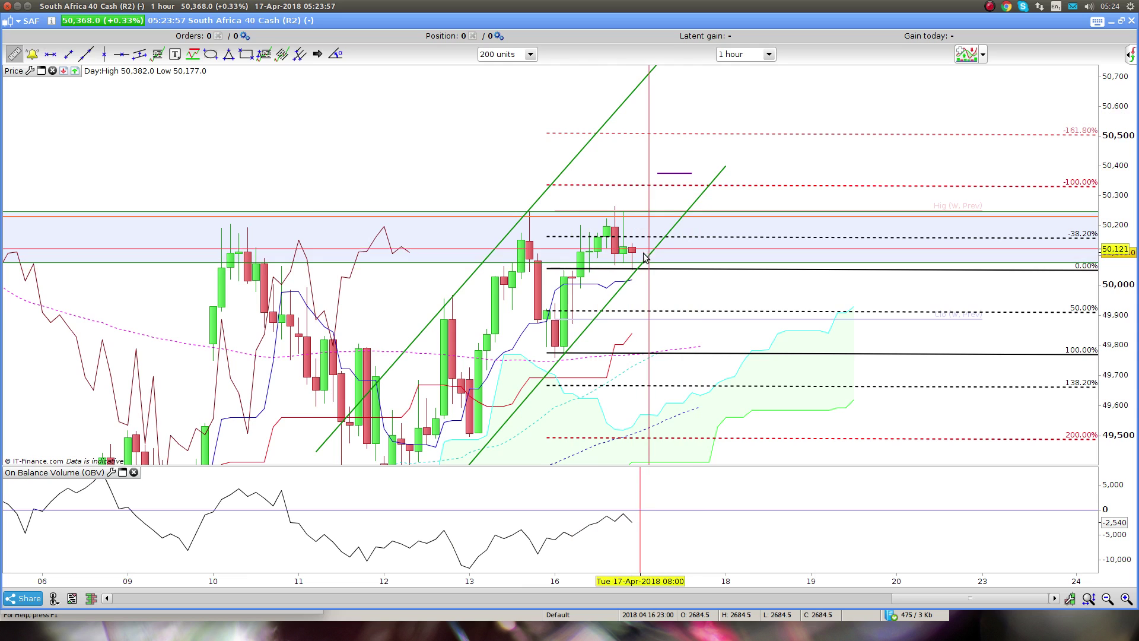
{"action": "left_click_drag", "start_coordinate": [646, 256], "coordinate": [690, 176]}
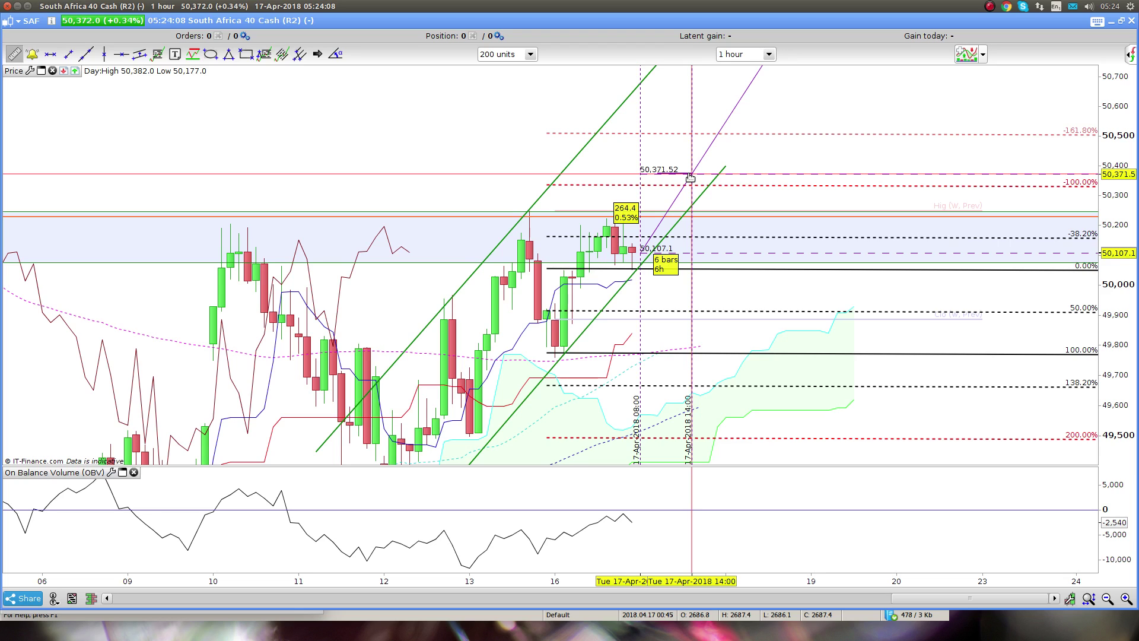
{"action": "left_click_drag", "start_coordinate": [690, 177], "coordinate": [690, 177]}
{"action": "right_click", "coordinate": [634, 407]}
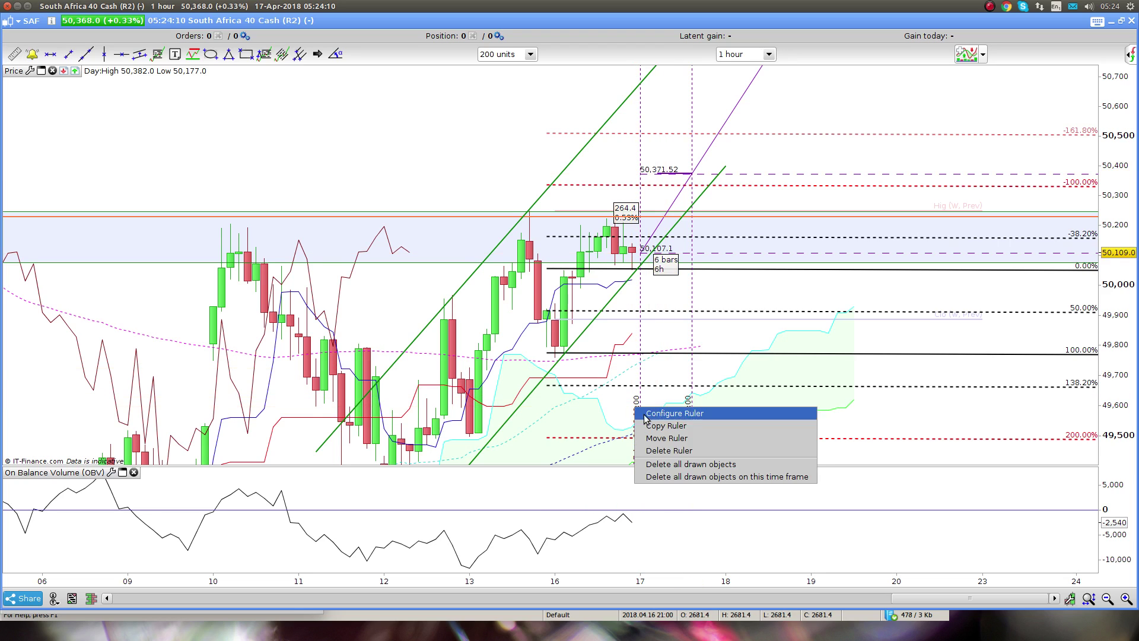
{"action": "left_click", "coordinate": [666, 451]}
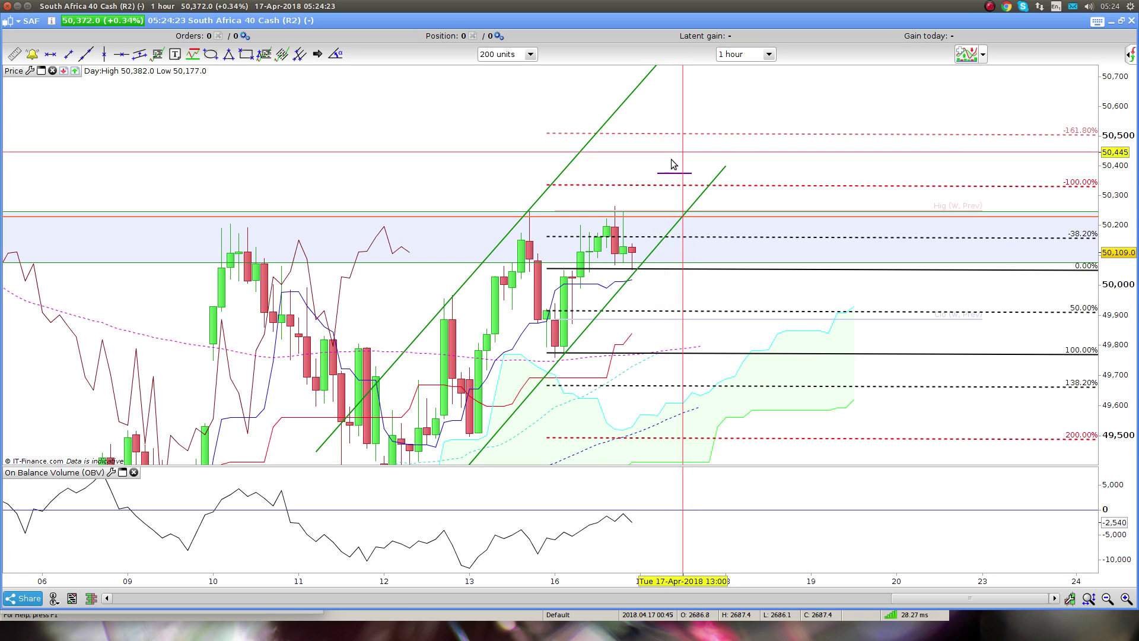
Review the earlier price action around the resistance zone and switch the chart to the 4-hour timeframe
{"action": "left_click_drag", "start_coordinate": [668, 173], "coordinate": [611, 181]}
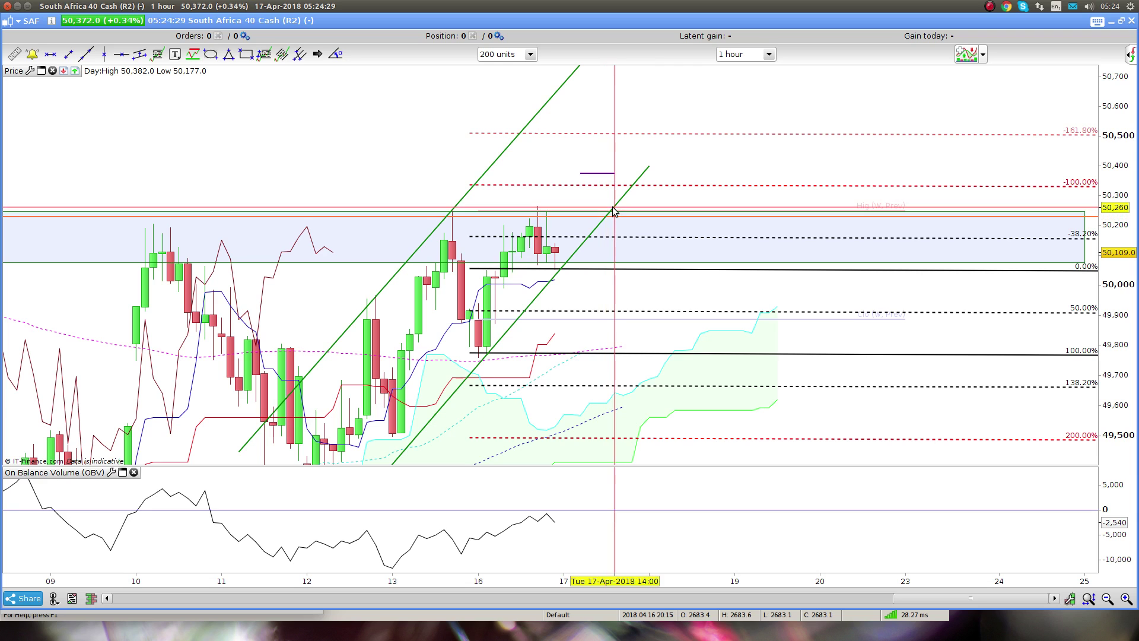
{"action": "left_click_drag", "start_coordinate": [427, 191], "coordinate": [648, 220]}
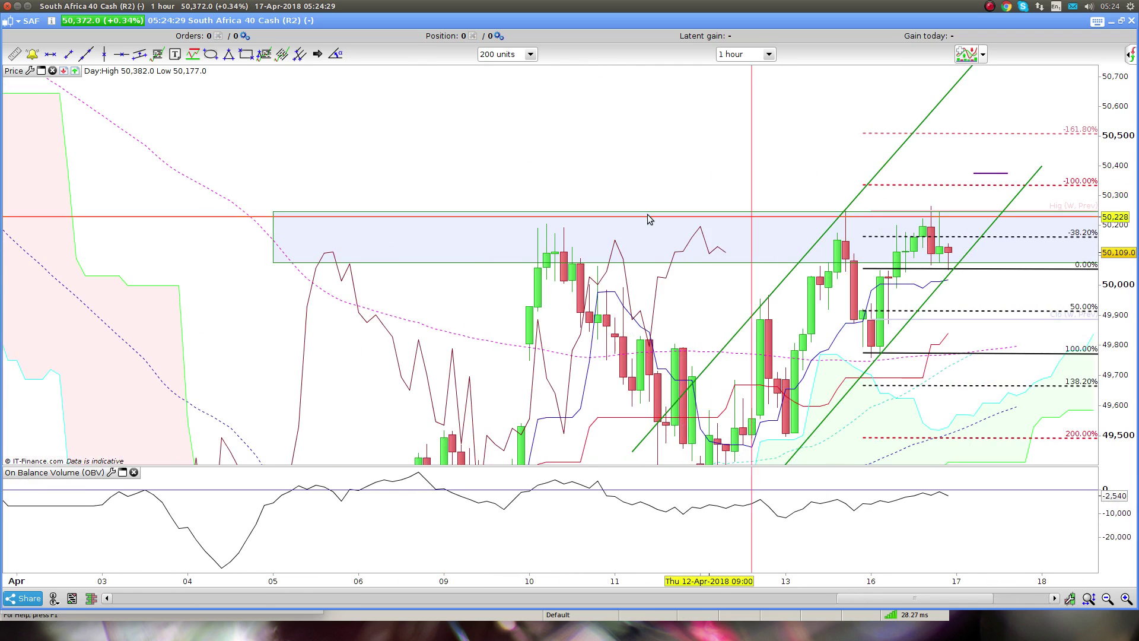
{"action": "scroll", "coordinate": [623, 221], "scroll_direction": "down", "scroll_amount": 2}
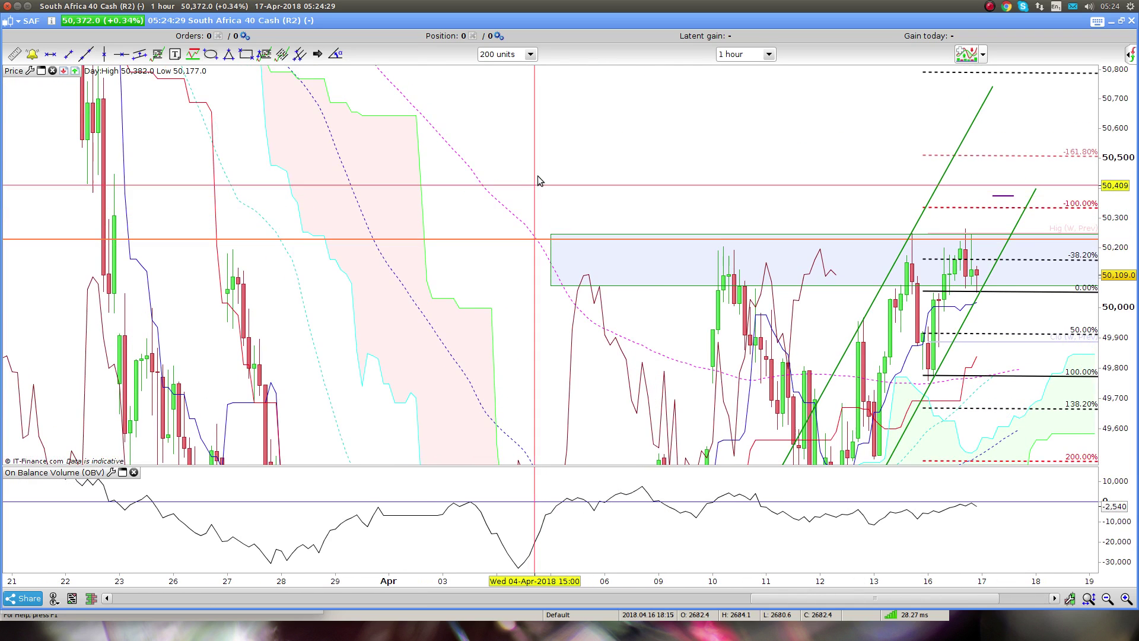
{"action": "left_click_drag", "start_coordinate": [540, 177], "coordinate": [545, 293]}
{"action": "left_click", "coordinate": [769, 54]}
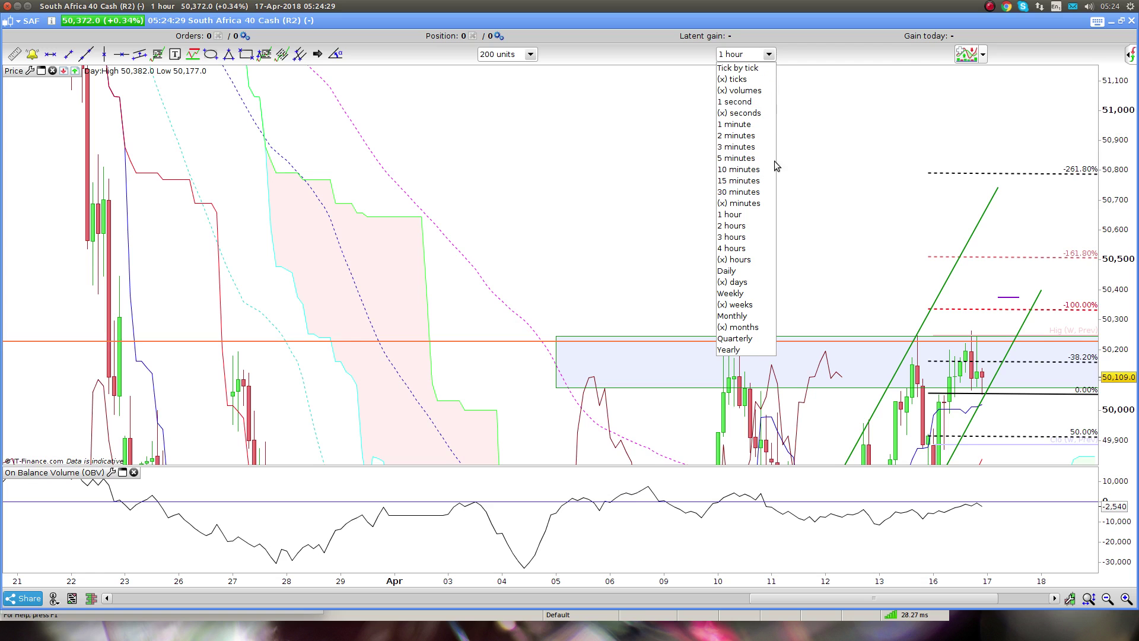
{"action": "left_click", "coordinate": [746, 249]}
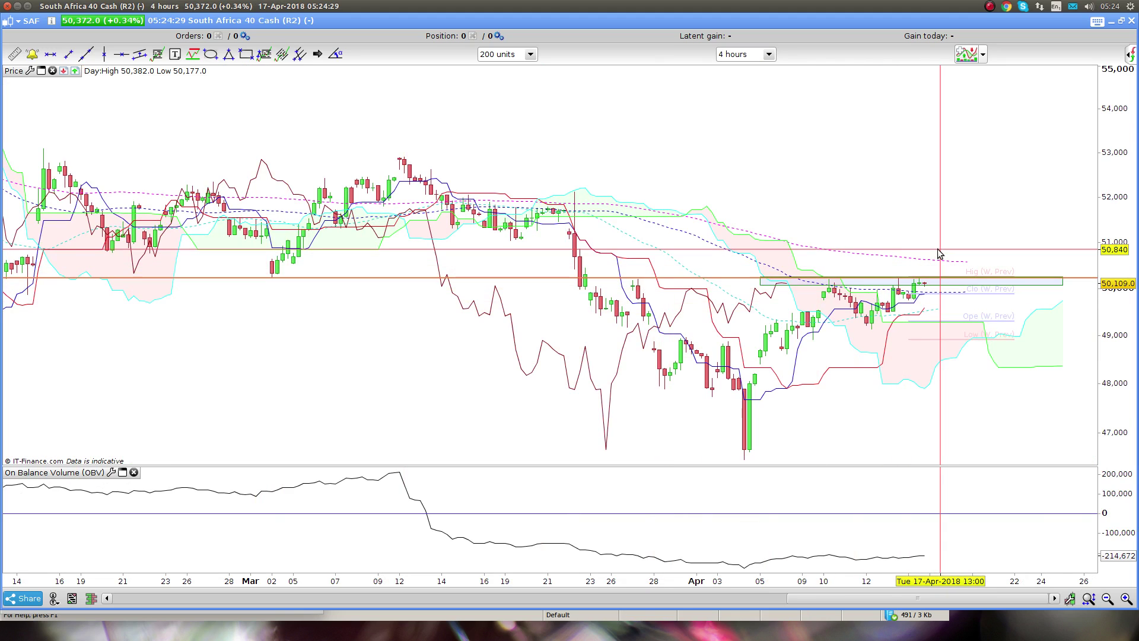
Draw an inverted triangle from 23 to 28 March under the resistance line, marking the left shoulder at about 50,100
{"action": "scroll", "coordinate": [720, 231], "scroll_direction": "down", "scroll_amount": 2}
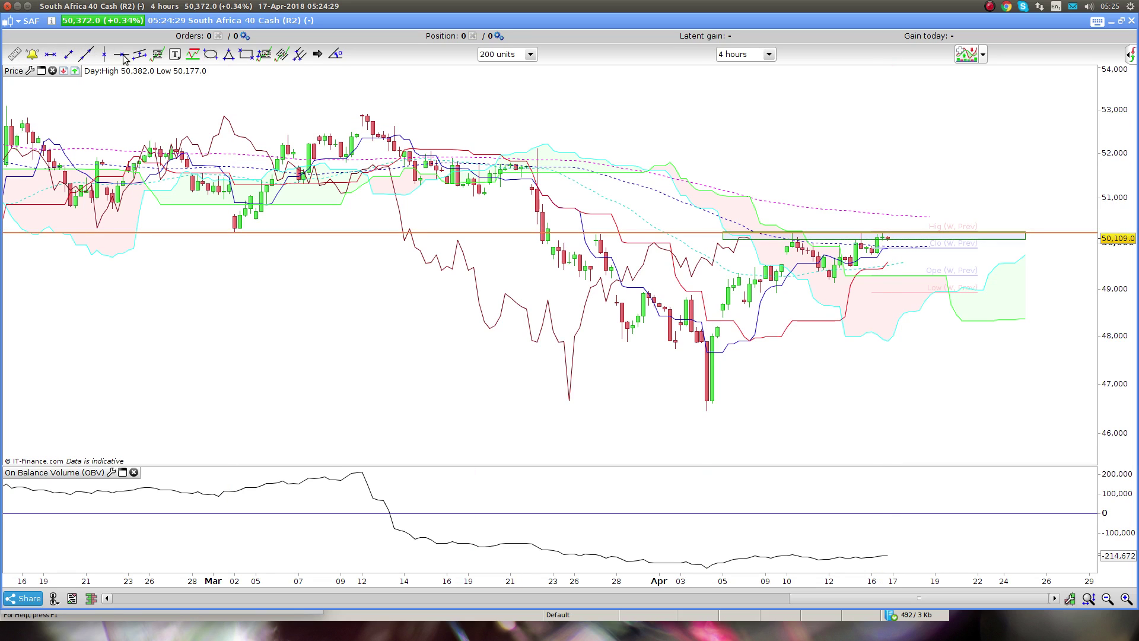
{"action": "left_click", "coordinate": [227, 55]}
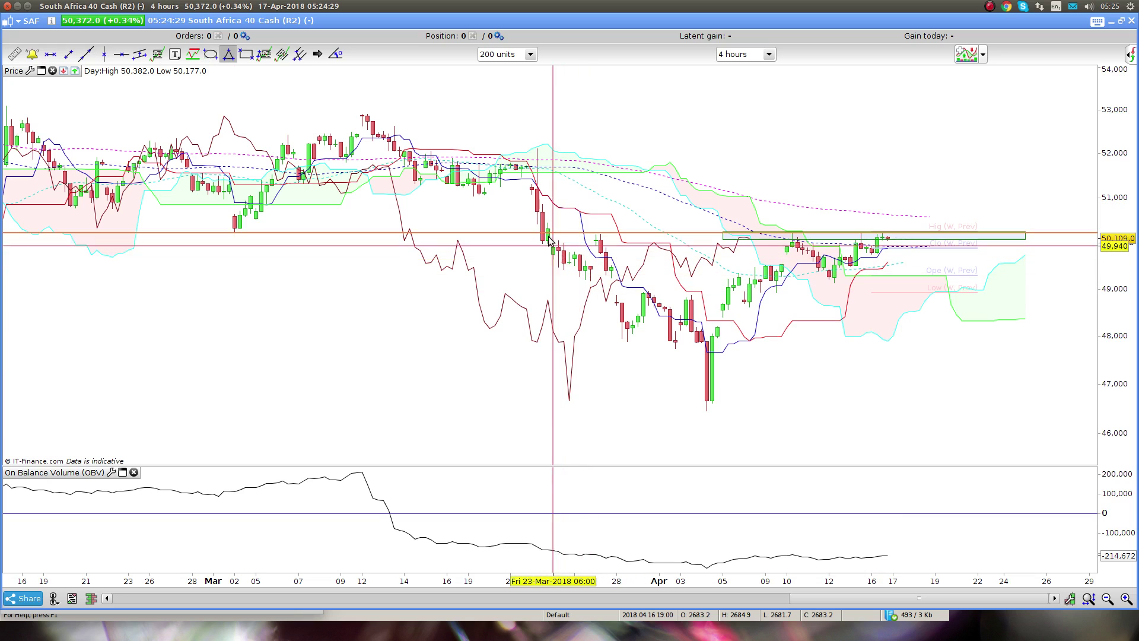
{"action": "left_click", "coordinate": [597, 301]}
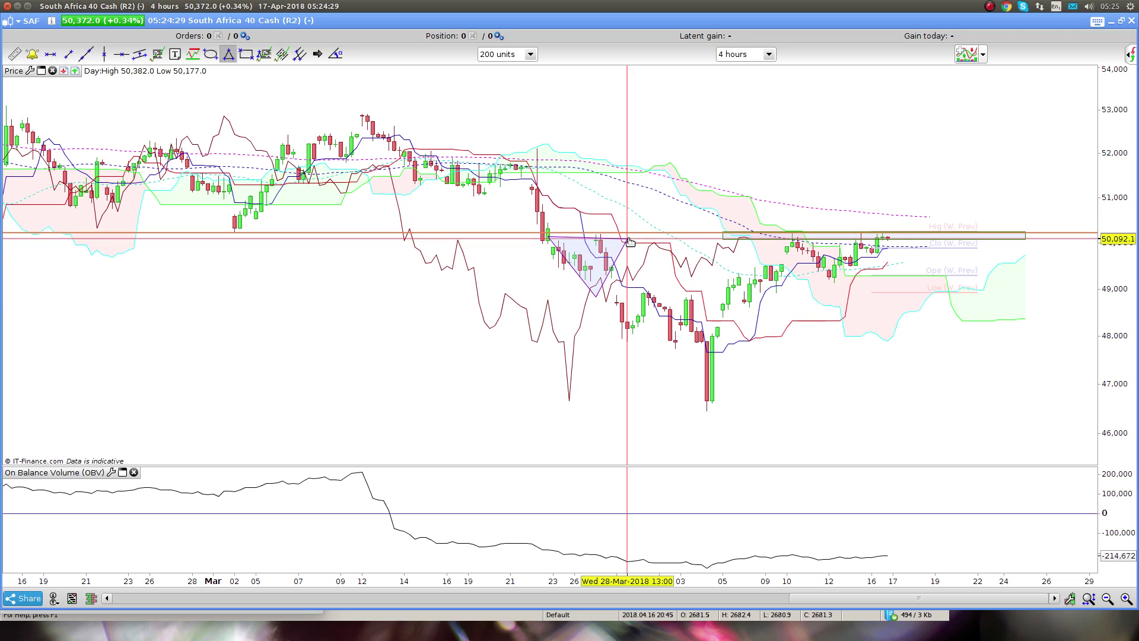
{"action": "left_click", "coordinate": [629, 240]}
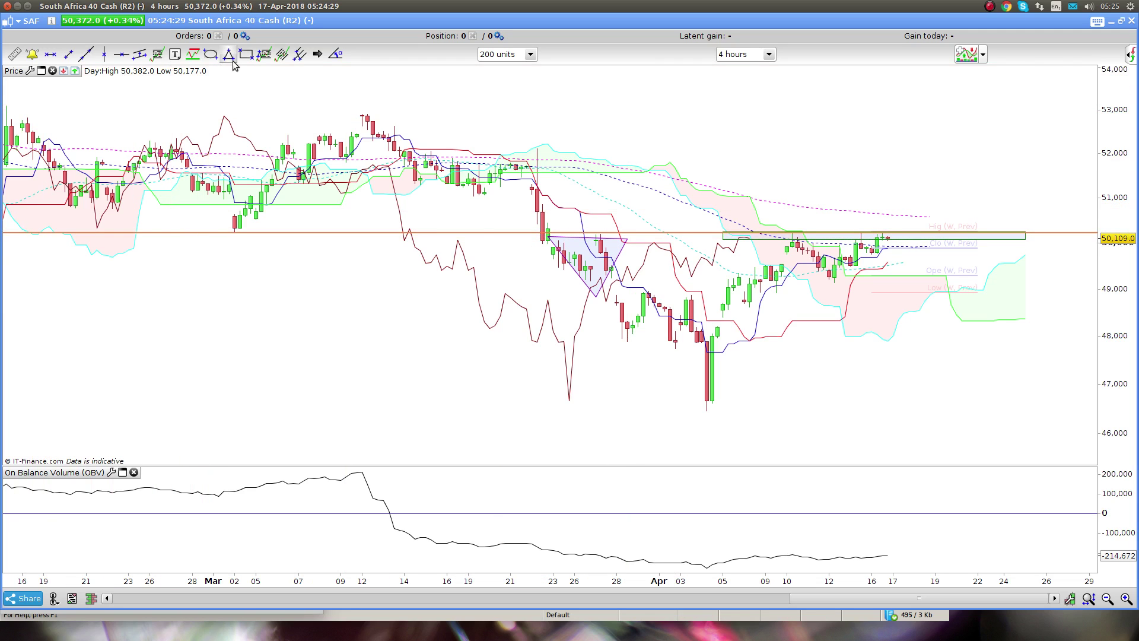
Draw a larger inverted triangle down to the early-April low as the head, and copy the left-shoulder triangle onto the 10–16 April dip
{"action": "left_click", "coordinate": [609, 248]}
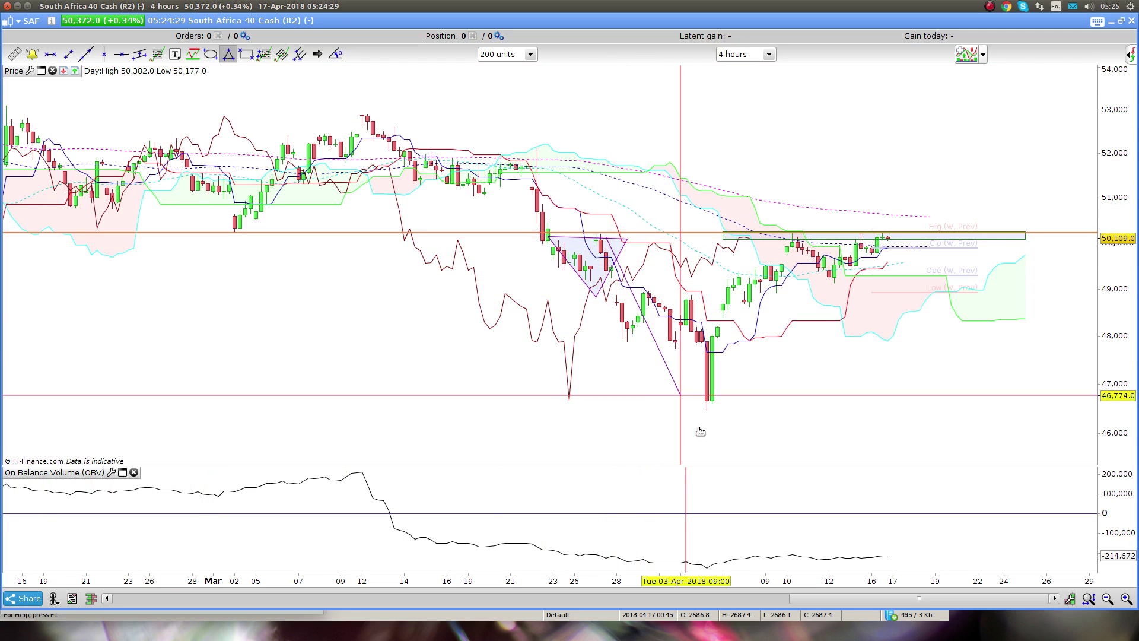
{"action": "left_click", "coordinate": [703, 407]}
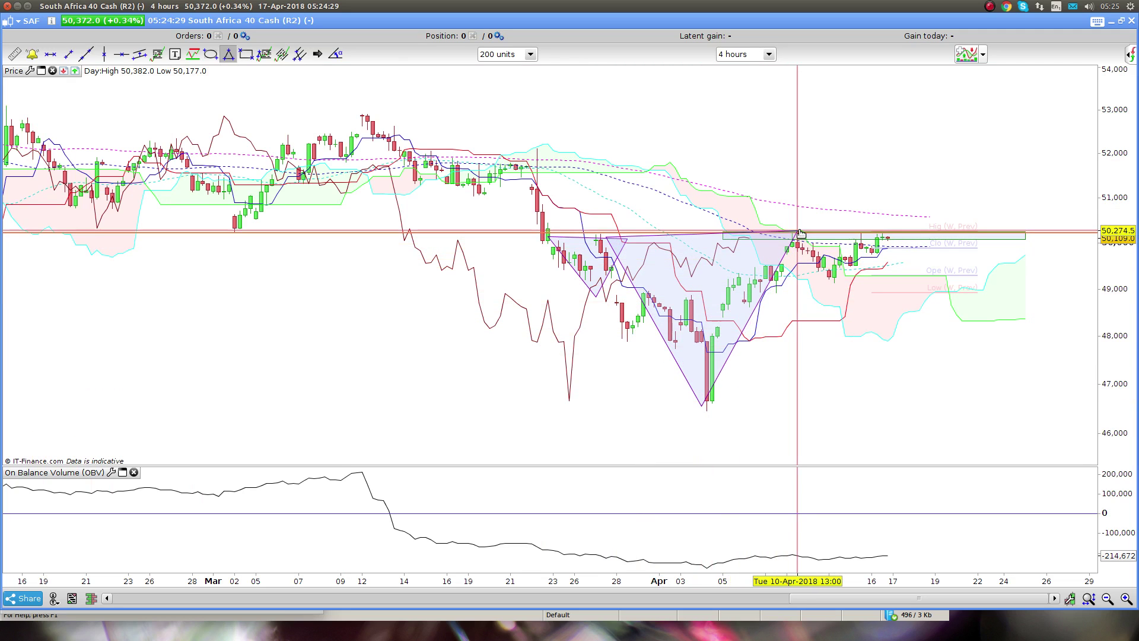
{"action": "left_click", "coordinate": [804, 238]}
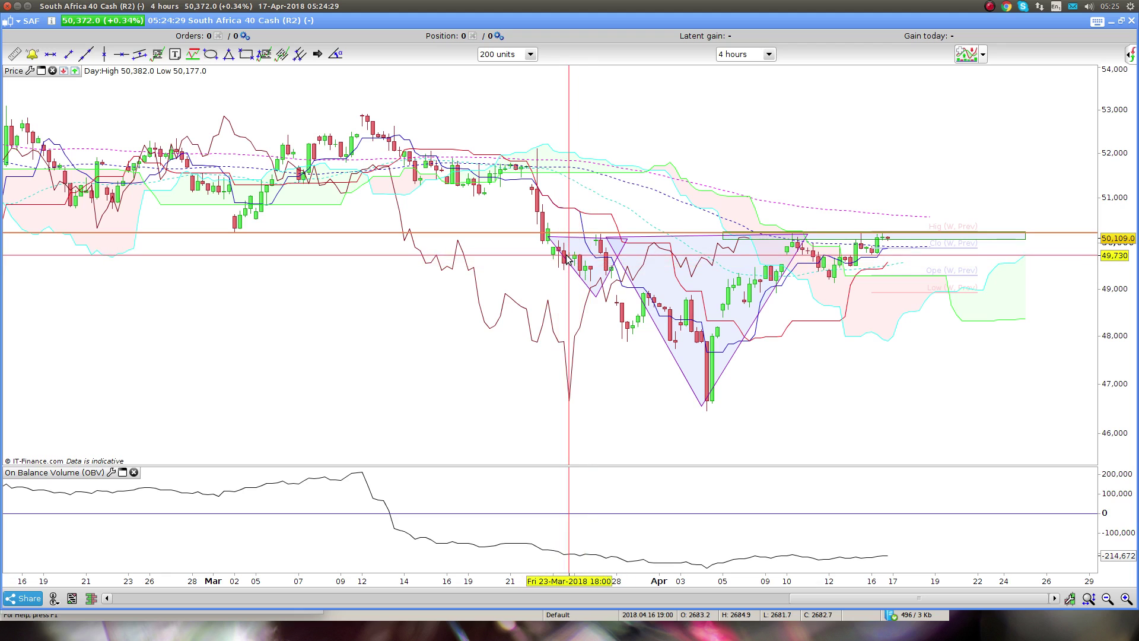
{"action": "right_click", "coordinate": [568, 256]}
{"action": "left_click", "coordinate": [581, 275]}
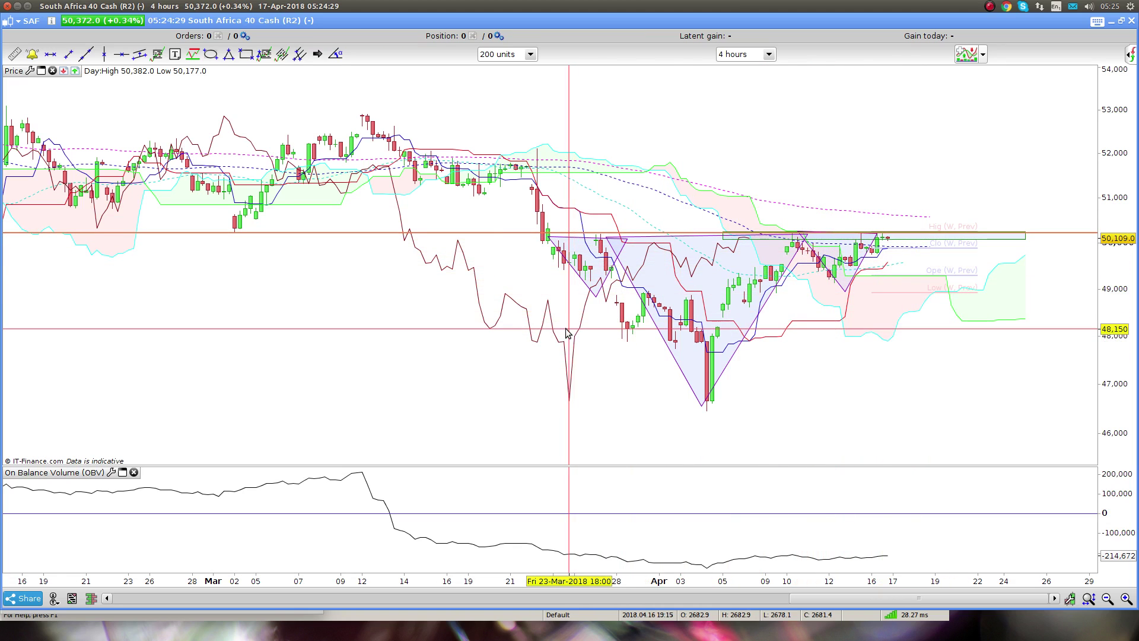
Project the head's height upward with the ruler from the neckline at about 50,213 to a target at about 53,951
{"action": "scroll", "coordinate": [569, 285], "scroll_direction": "down", "scroll_amount": 3}
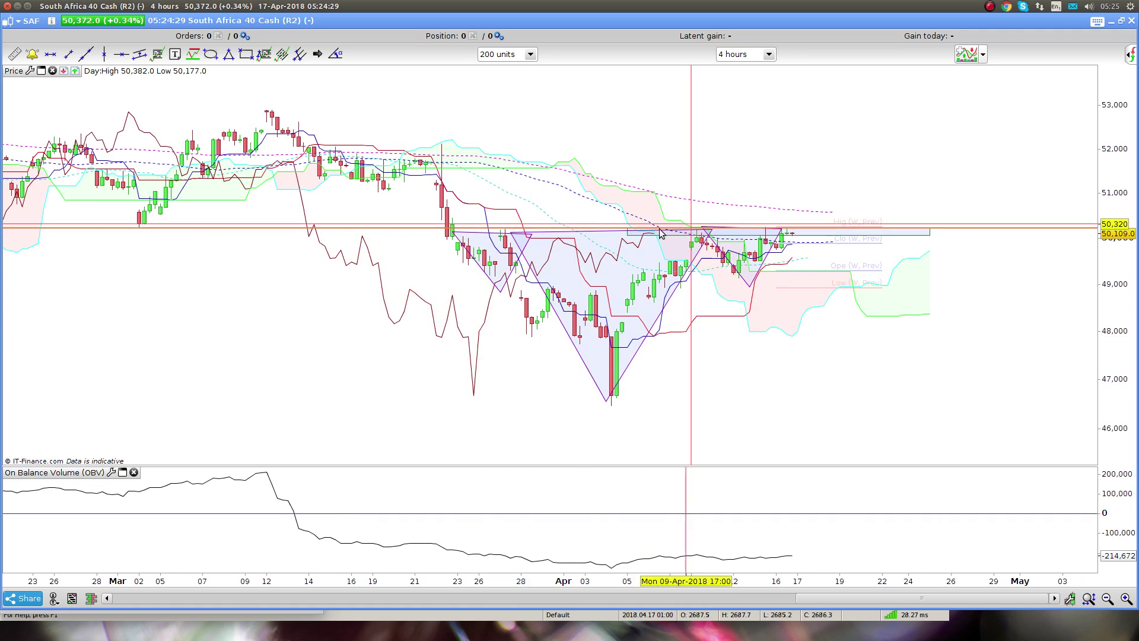
{"action": "left_click", "coordinate": [68, 57]}
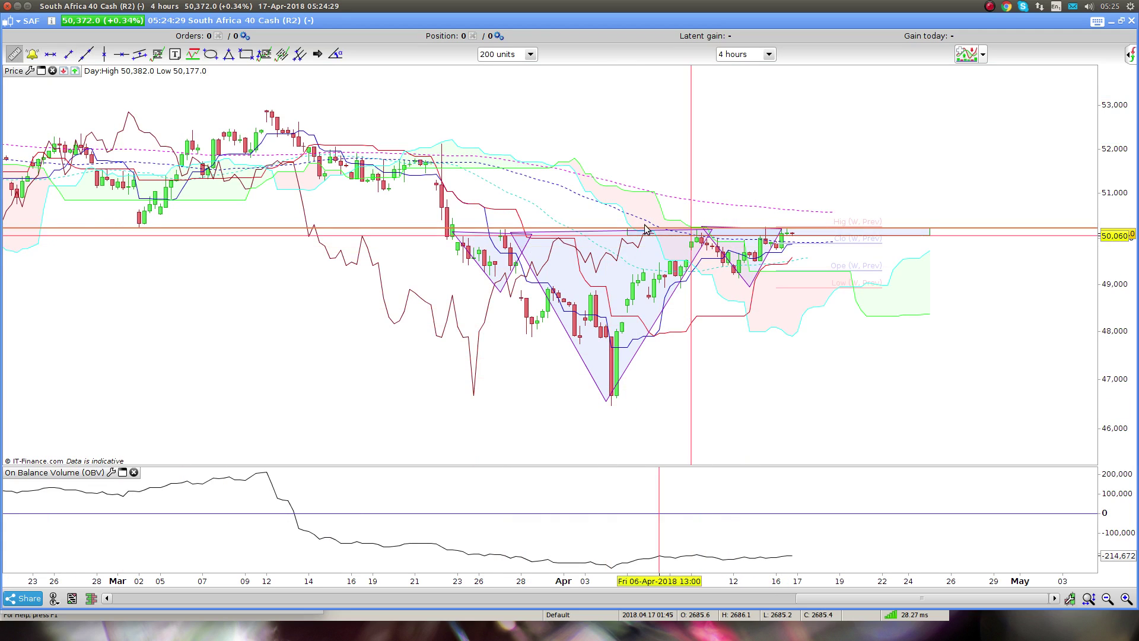
{"action": "left_click_drag", "start_coordinate": [628, 231], "coordinate": [712, 69]}
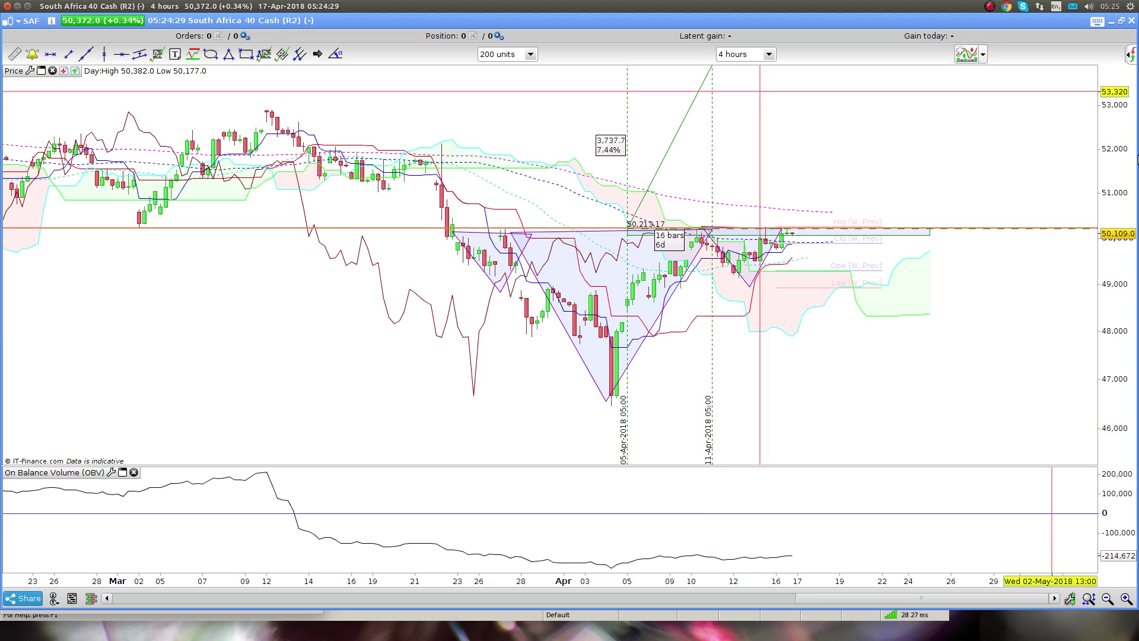
{"action": "left_click_drag", "start_coordinate": [153, 284], "coordinate": [475, 264]}
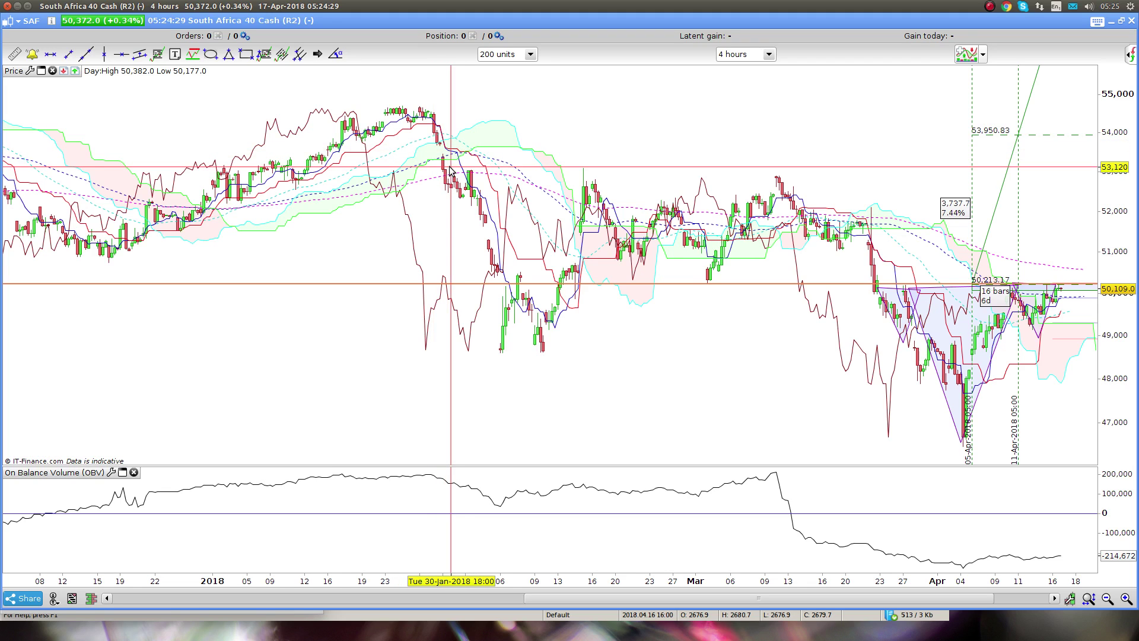
Delete the ruler projection that runs from the neckline up to the 53,951 target on the 4-hour chart
{"action": "left_click_drag", "start_coordinate": [661, 264], "coordinate": [184, 255]}
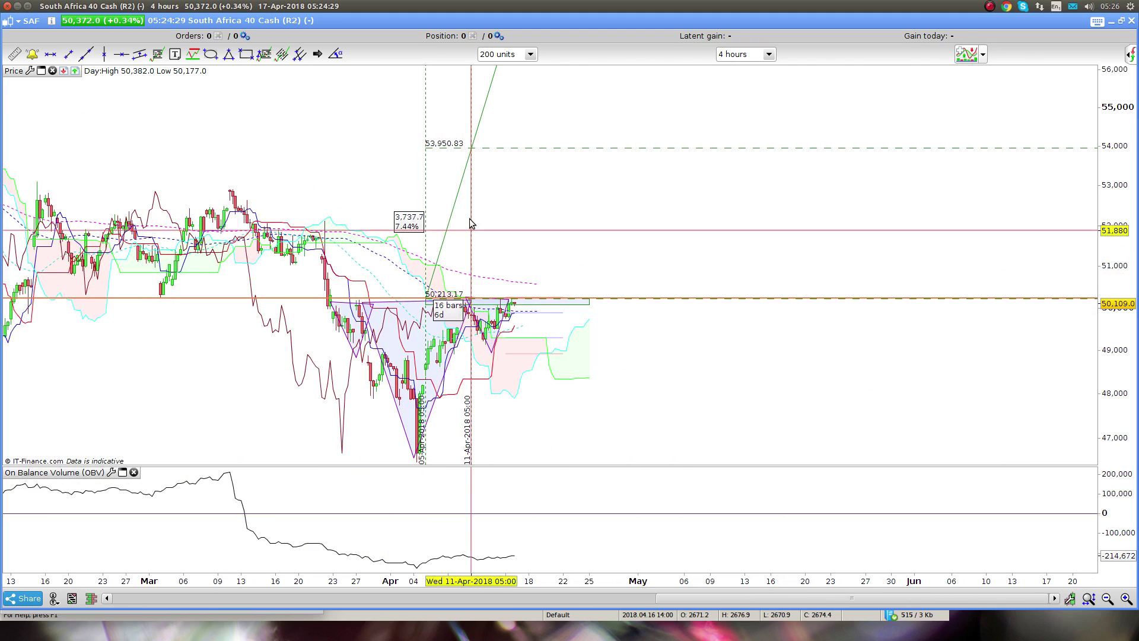
{"action": "right_click", "coordinate": [414, 221]}
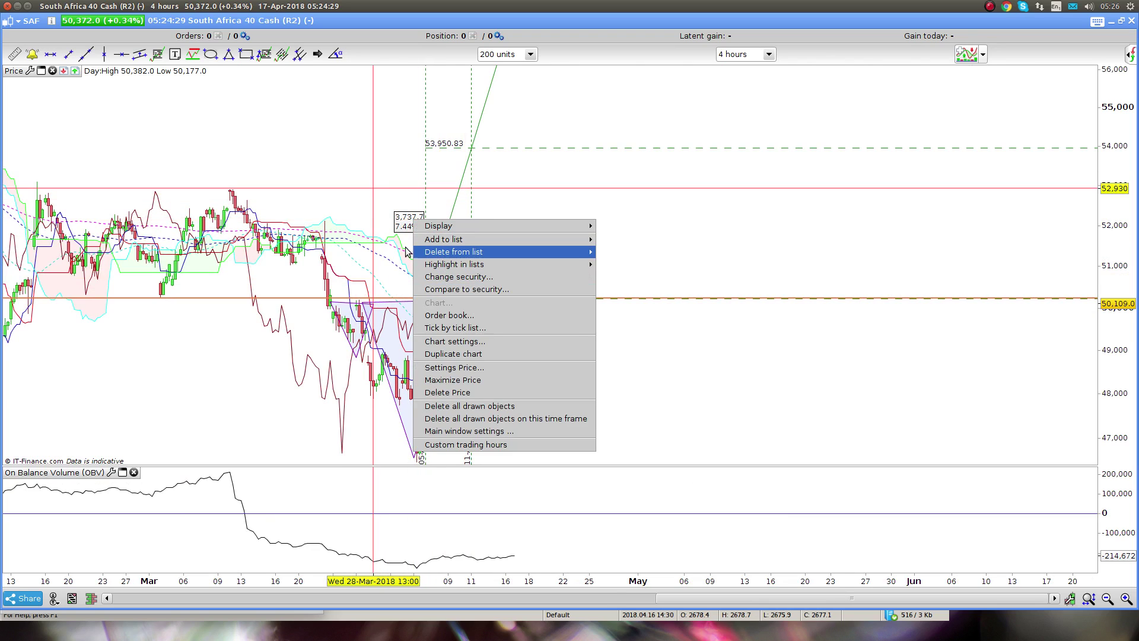
{"action": "key", "text": "Escape"}
{"action": "right_click", "coordinate": [466, 436]}
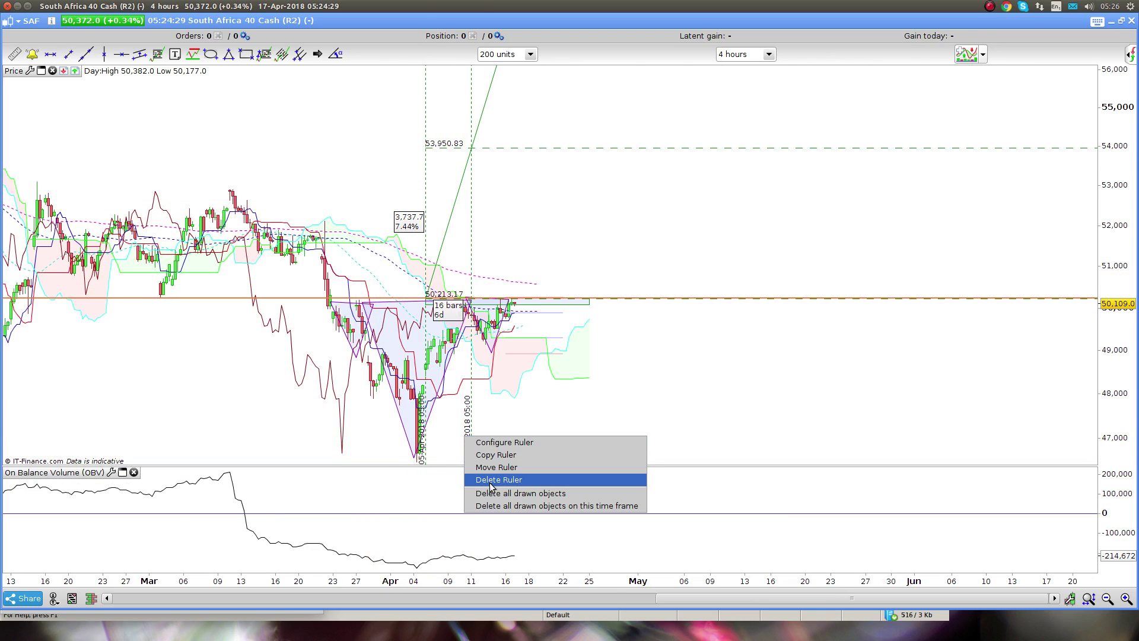
{"action": "left_click", "coordinate": [498, 479]}
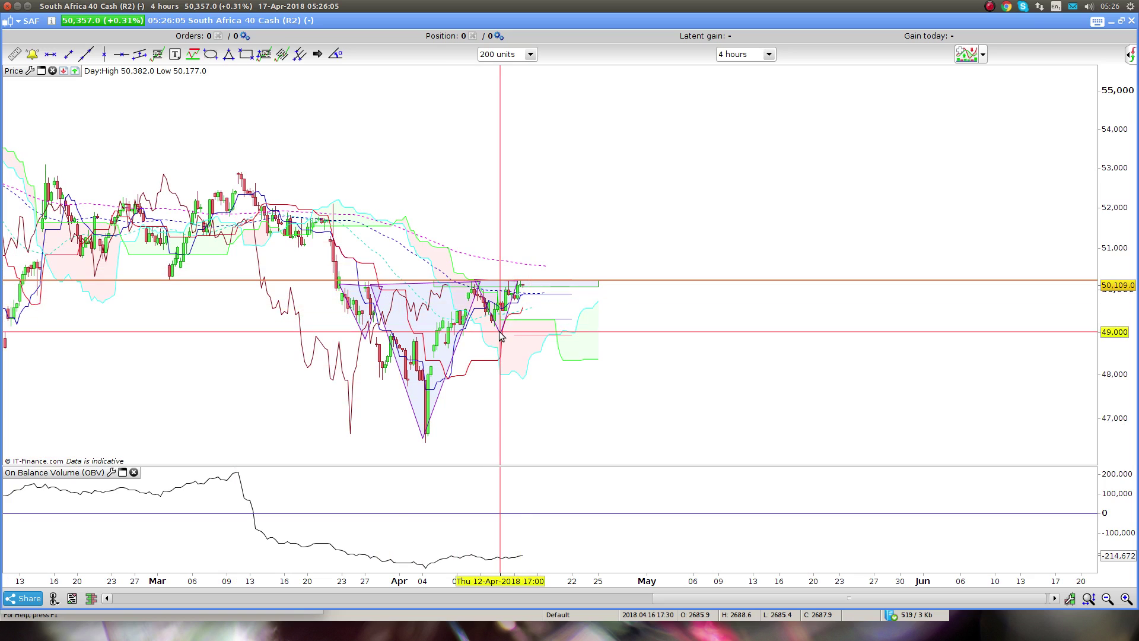
Delete the head and left-shoulder triangles from the 4-hour chart, leaving the 10–16 April triangle
{"action": "right_click", "coordinate": [453, 366]}
{"action": "left_click", "coordinate": [474, 410]}
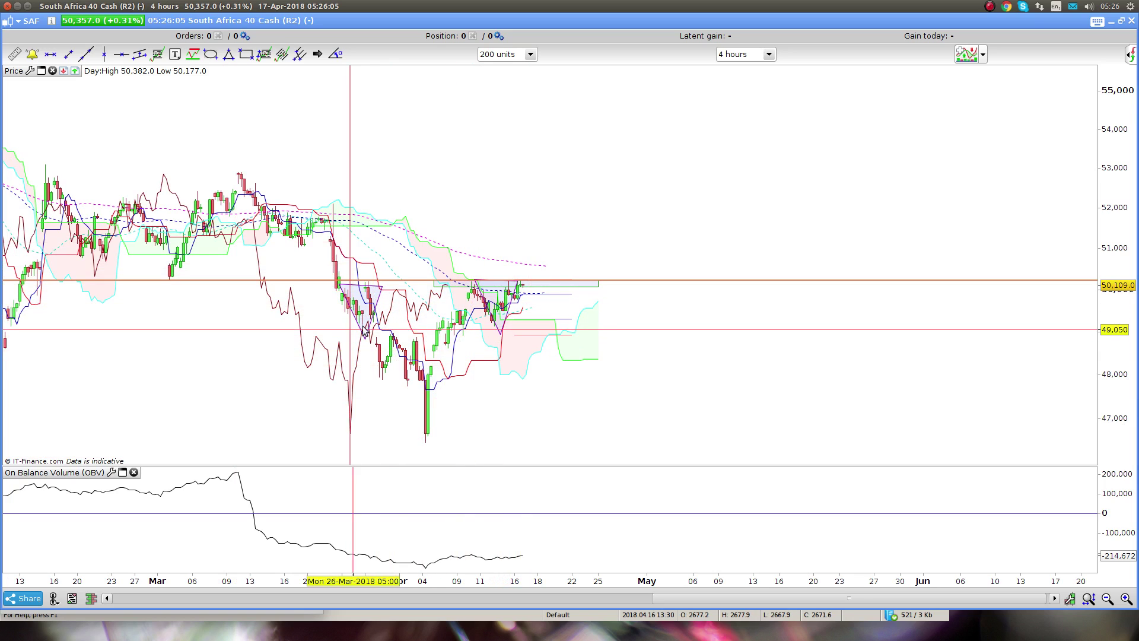
{"action": "right_click", "coordinate": [365, 327]}
{"action": "left_click", "coordinate": [388, 371]}
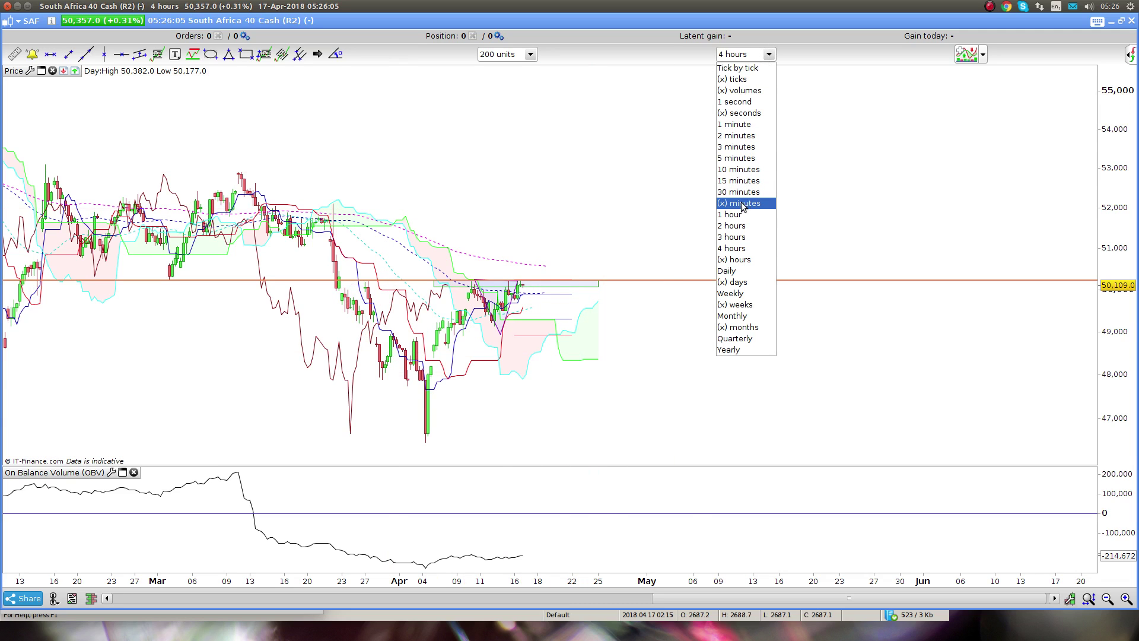
Switch the chart to the 1-hour timeframe and delete the Fibonacci channel drawn over the latest candles
{"action": "left_click", "coordinate": [735, 217]}
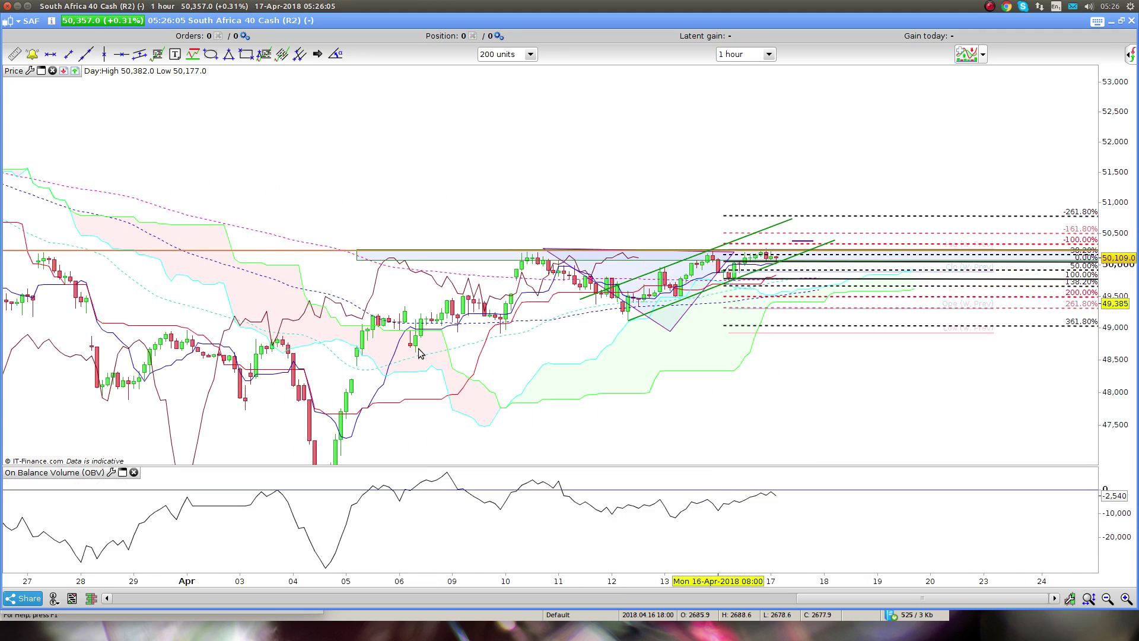
{"action": "right_click", "coordinate": [794, 283]}
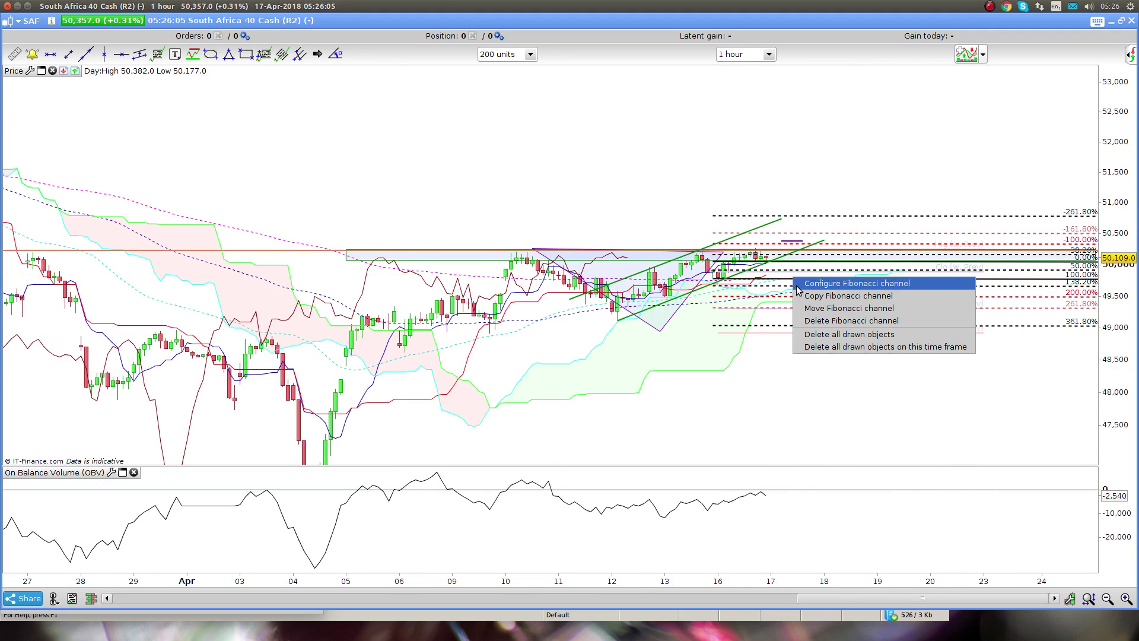
{"action": "left_click", "coordinate": [810, 324]}
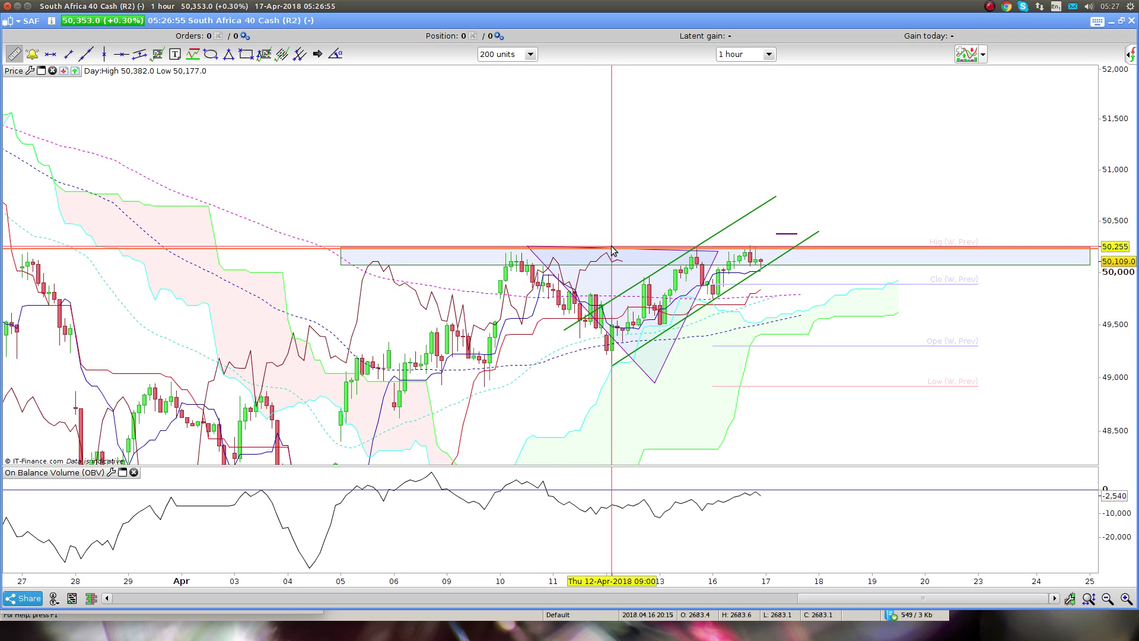
Project a ruler target from the resistance at about 50,259 up to about 51,379, and add a horizontal line just below it at about 51,280
{"action": "left_click_drag", "start_coordinate": [613, 249], "coordinate": [696, 134]}
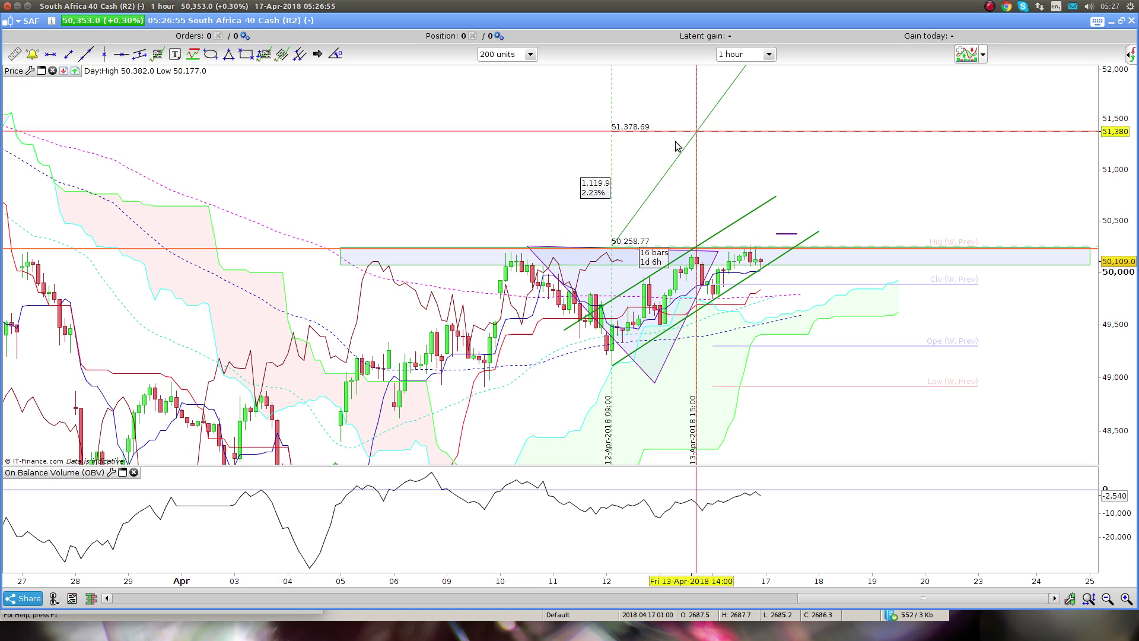
{"action": "scroll", "coordinate": [267, 172], "scroll_direction": "down", "scroll_amount": 3}
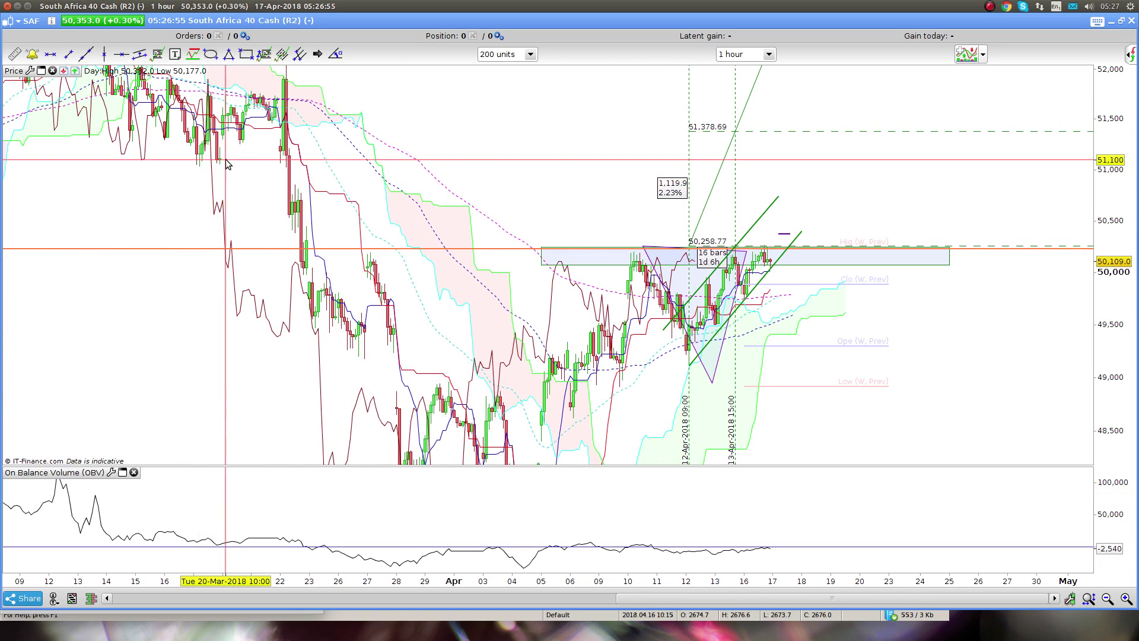
{"action": "left_click", "coordinate": [120, 55]}
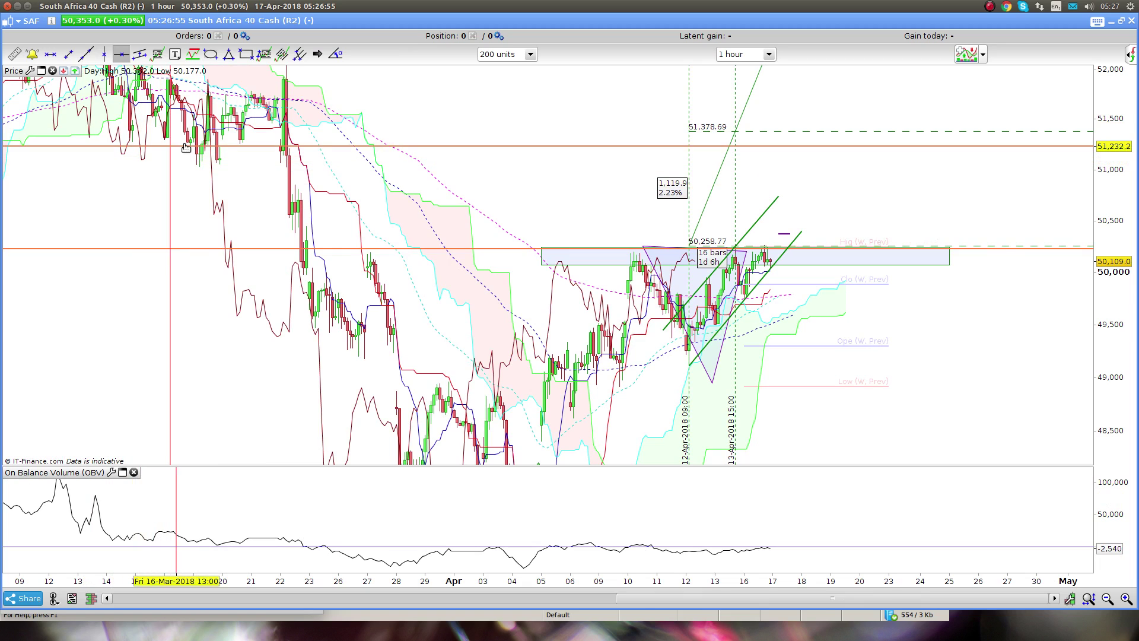
{"action": "left_click", "coordinate": [247, 143]}
{"action": "left_click_drag", "start_coordinate": [248, 143], "coordinate": [237, 137]}
Examine the latest hourly candles against the resistance zone, the rising channel and the projected target
{"action": "scroll", "coordinate": [238, 137], "scroll_direction": "up", "scroll_amount": 3}
{"action": "scroll", "coordinate": [325, 161], "scroll_direction": "up", "scroll_amount": 3}
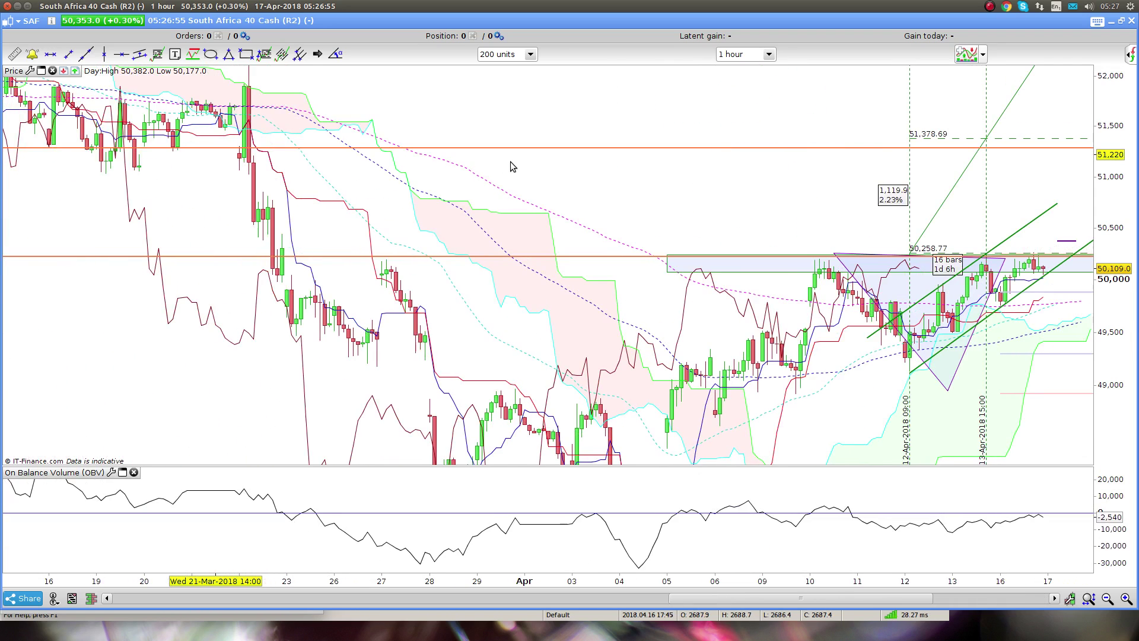
{"action": "scroll", "coordinate": [510, 162], "scroll_direction": "up", "scroll_amount": 2}
{"action": "left_click_drag", "start_coordinate": [510, 161], "coordinate": [120, 196]}
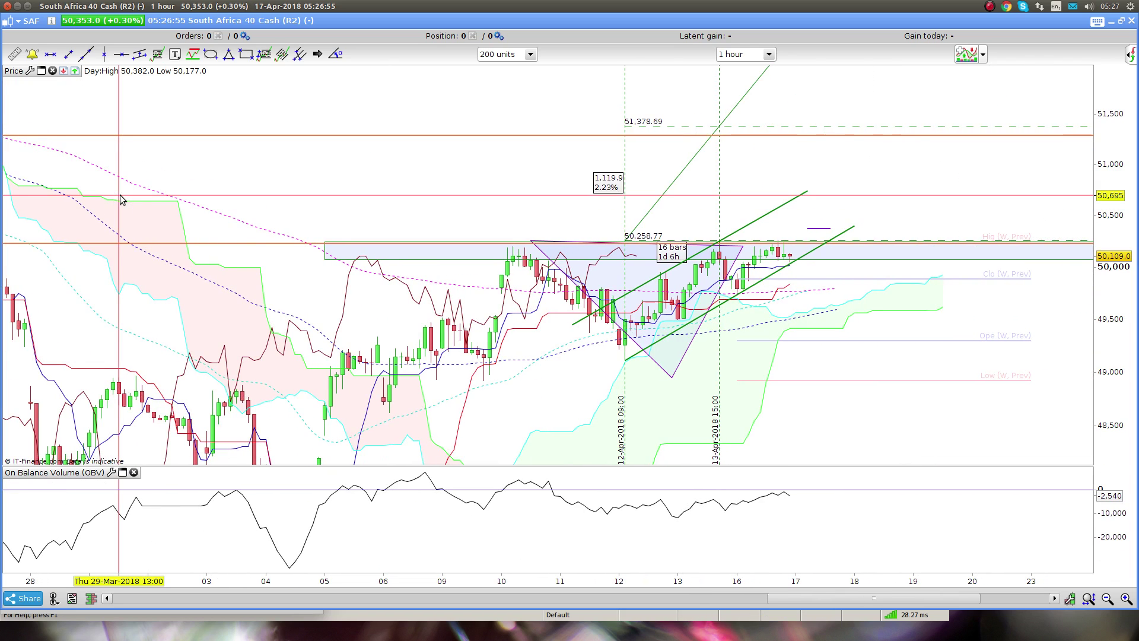
{"action": "left_click_drag", "start_coordinate": [432, 195], "coordinate": [192, 207]}
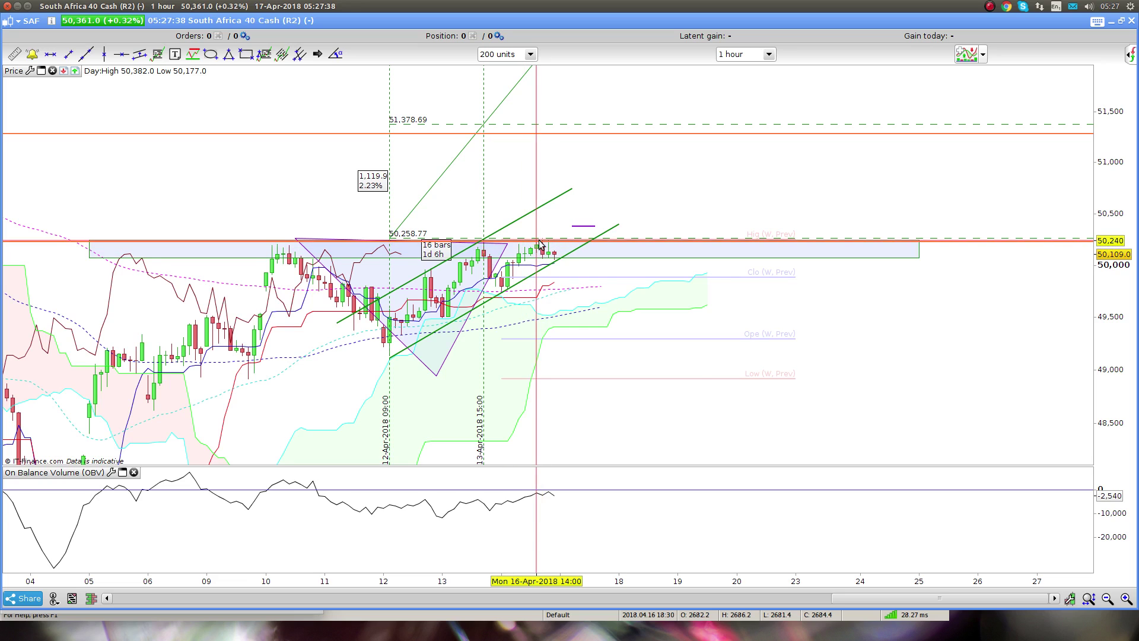
{"action": "left_click_drag", "start_coordinate": [540, 244], "coordinate": [497, 244]}
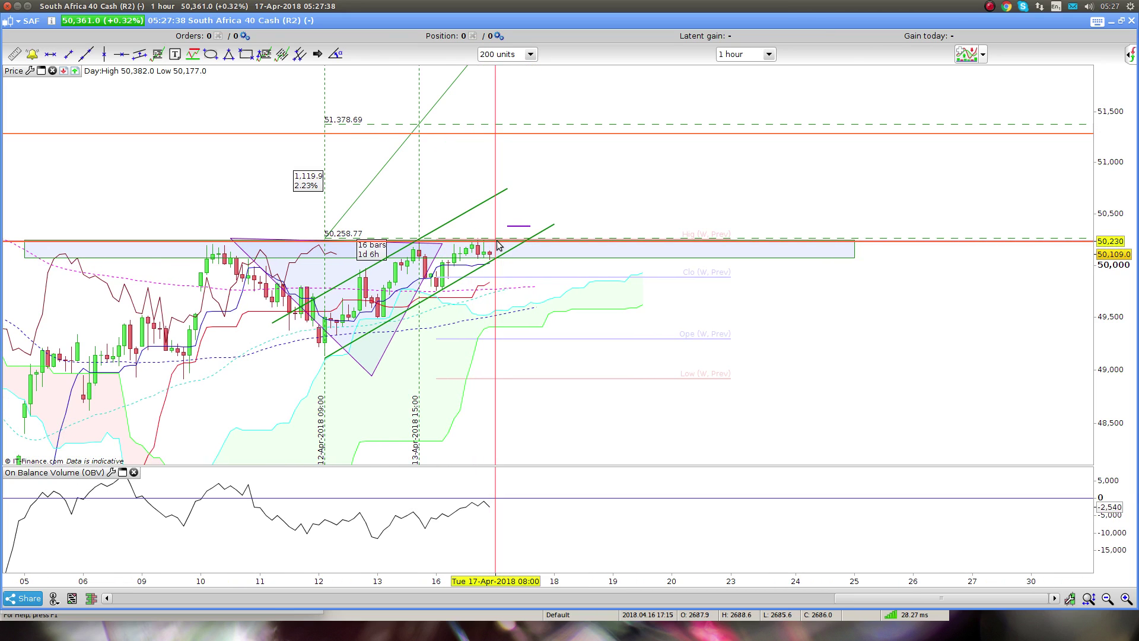